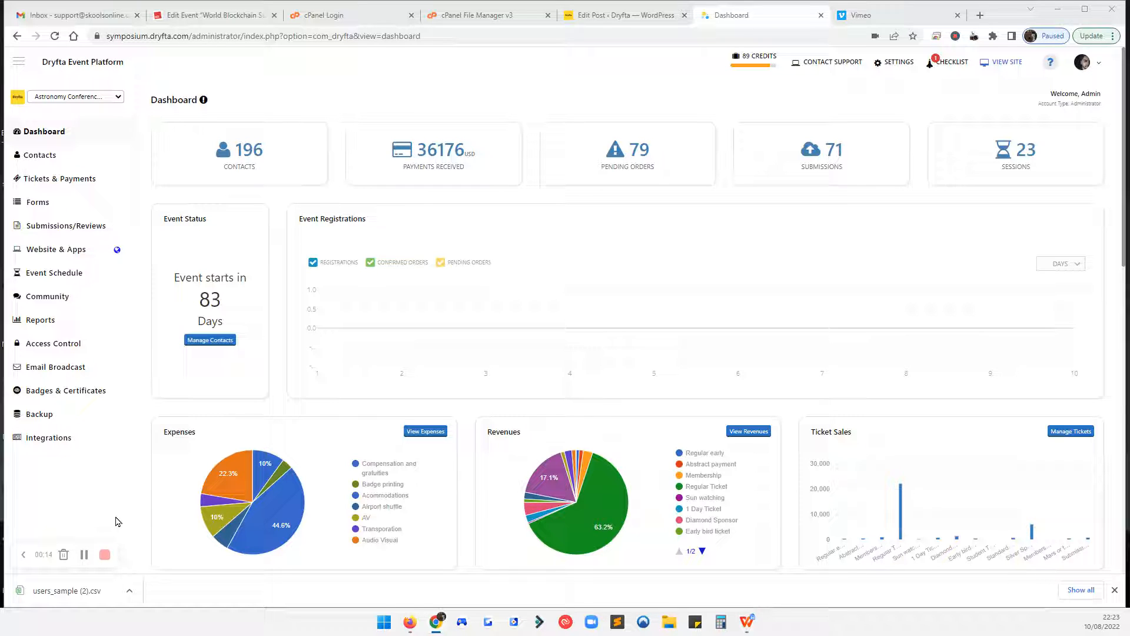
# - Open the contact import page and switch it to updating existing contacts
pyautogui.click(73, 156)
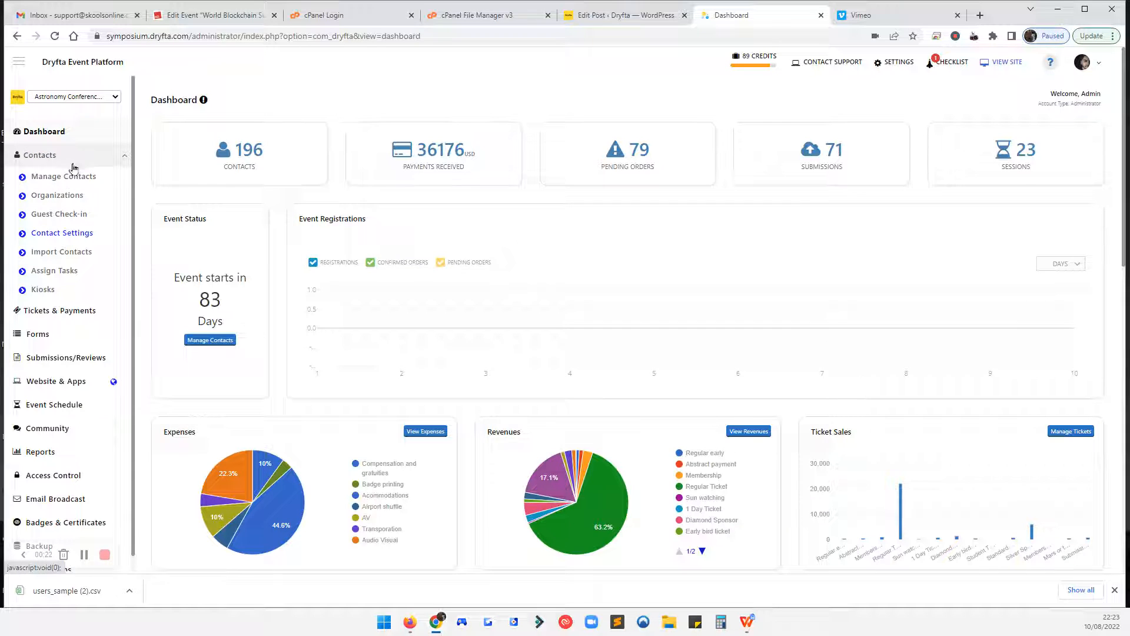
pyautogui.click(70, 253)
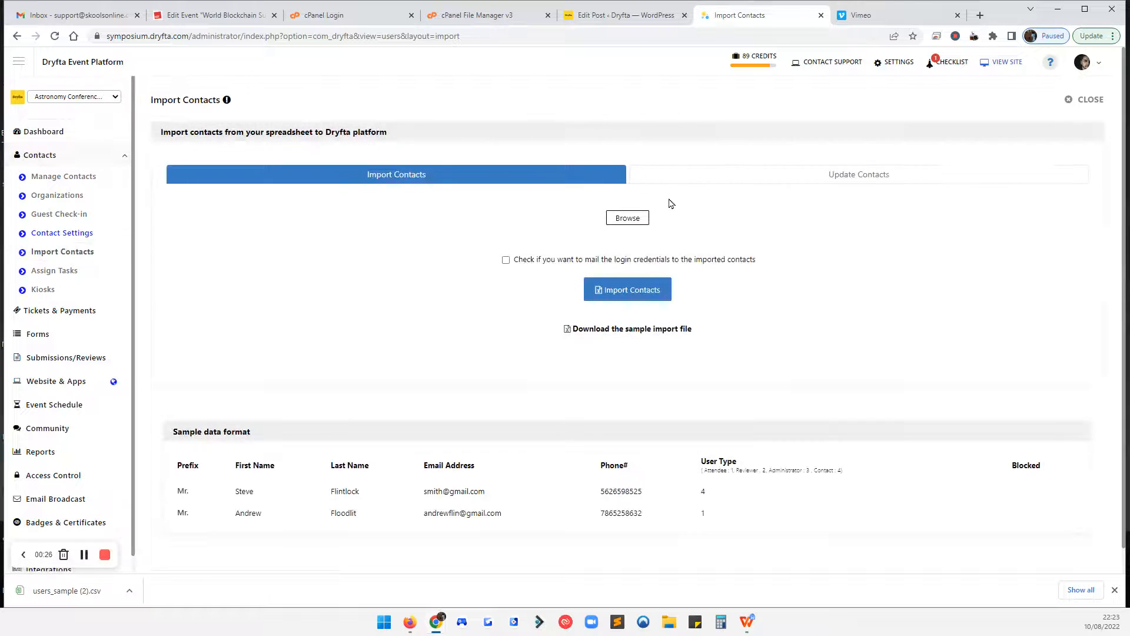
pyautogui.click(734, 177)
pyautogui.click(563, 177)
pyautogui.click(752, 183)
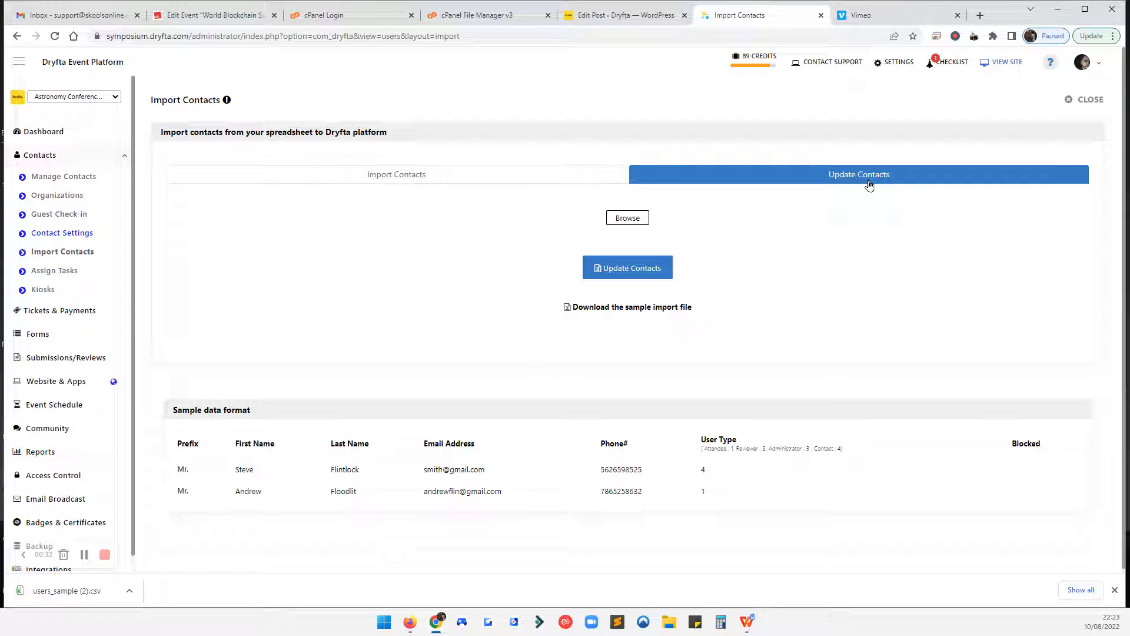
# - Download the sample file for updating contacts, open it in WPS Office and look through its rows
pyautogui.click(658, 308)
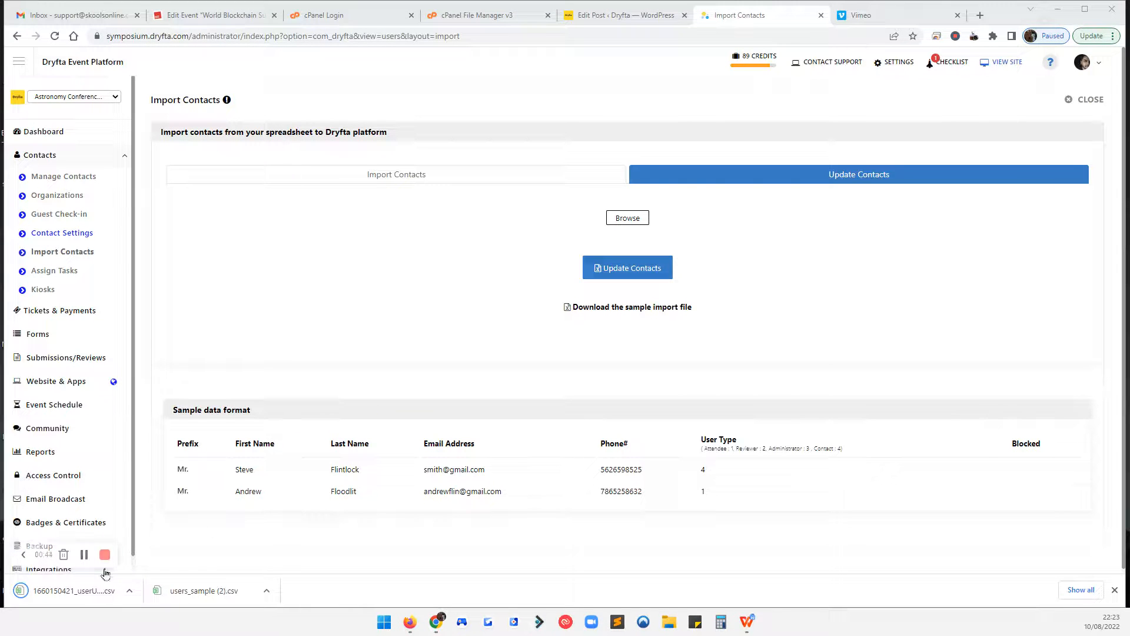
pyautogui.click(85, 592)
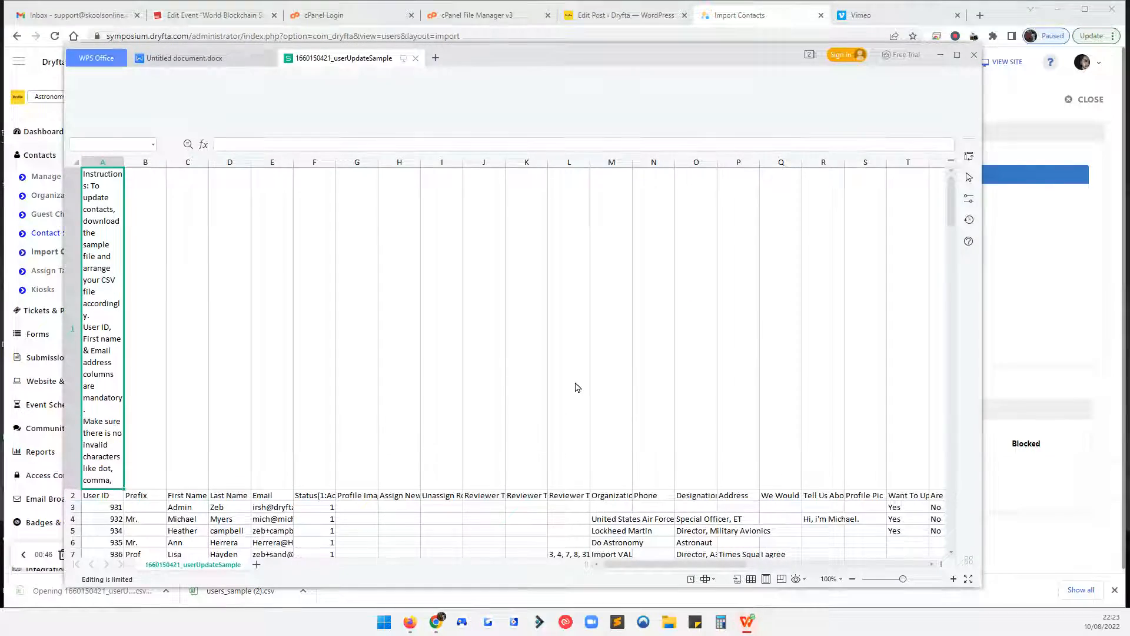
pyautogui.scroll(-5, 468, 408)
pyautogui.scroll(3, 447, 400)
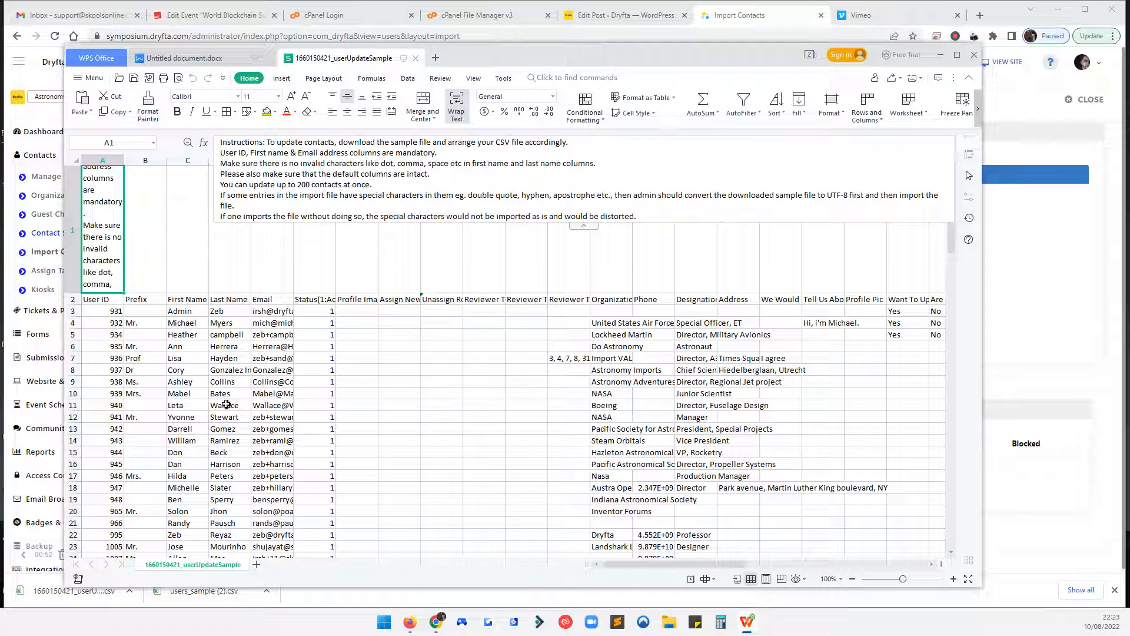
pyautogui.scroll(-1, 221, 406)
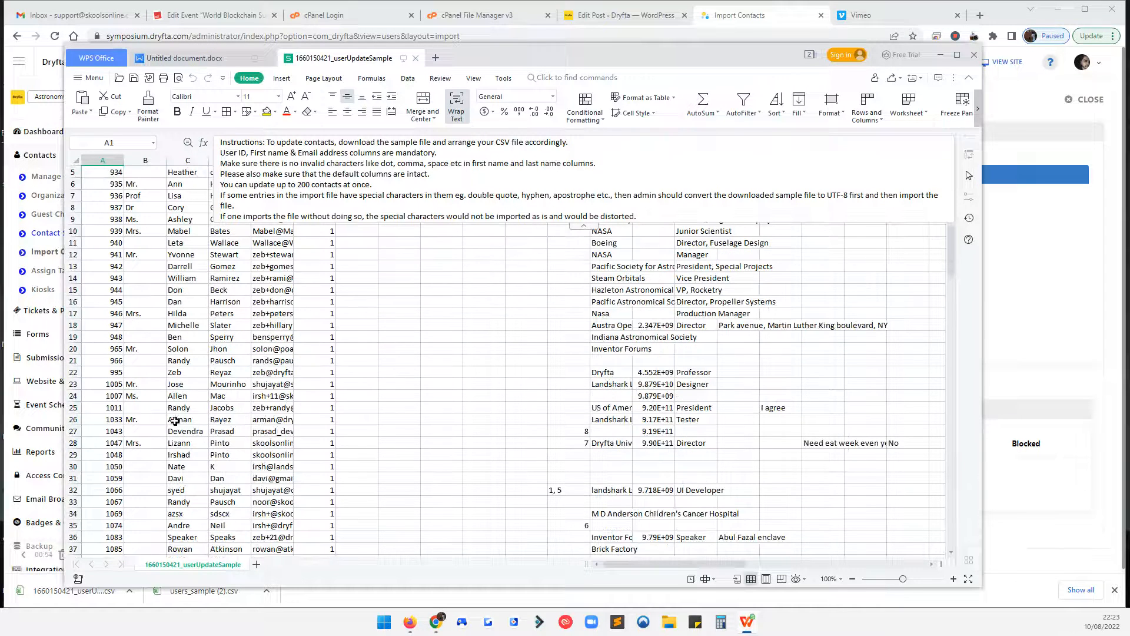
pyautogui.scroll(2, 107, 352)
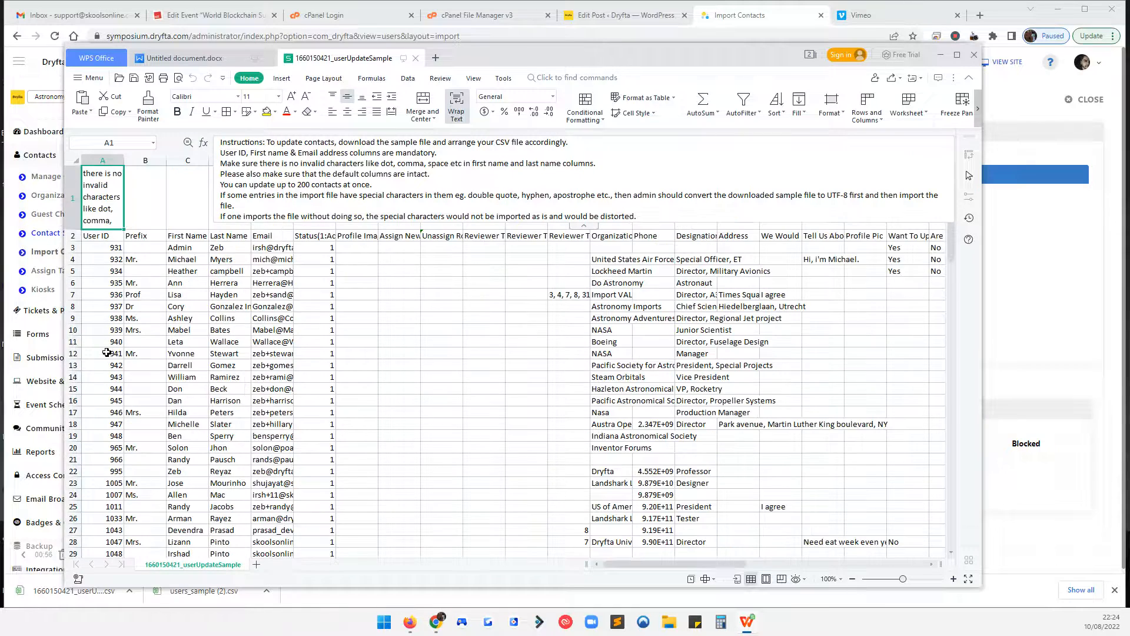
# - Delete contact rows 13 through 198 from the update sheet, keeping only the first ten contacts
pyautogui.click(70, 365)
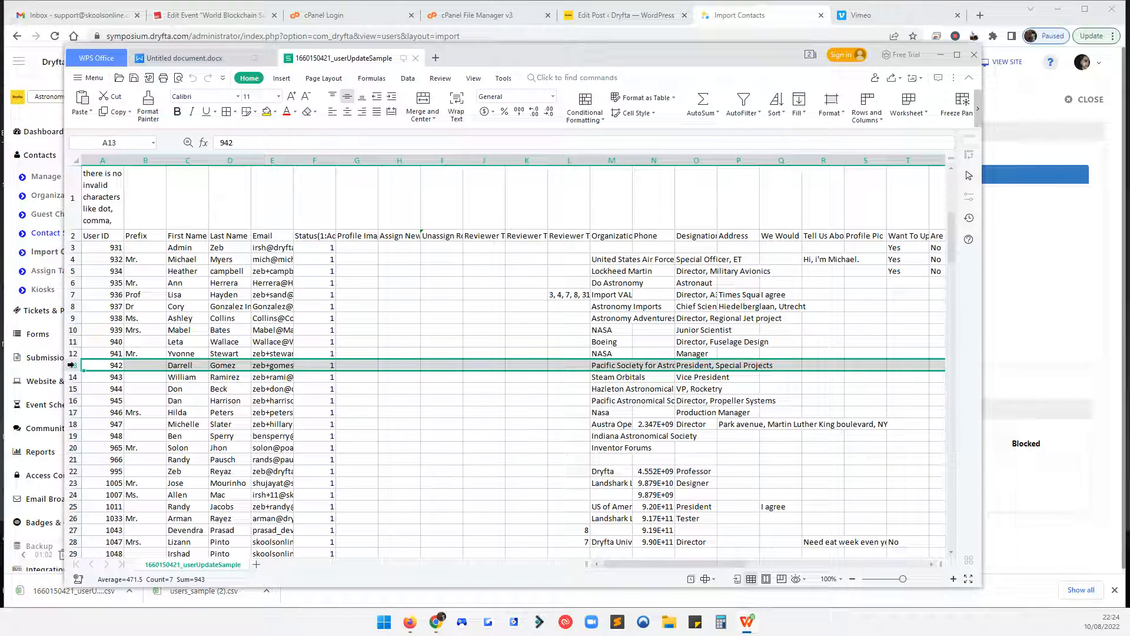
pyautogui.hotkey('shift', 'Down')
pyautogui.hotkey('shift', 'Down')
pyautogui.hotkey('shift', 'Down')
pyautogui.hotkey('shift', 'Down')
pyautogui.hotkey('shift', 'Down')
pyautogui.hotkey('shift', 'Down')
pyautogui.hotkey('shift', 'Down')
pyautogui.hotkey('shift', 'Down')
pyautogui.hotkey('shift', 'Down')
pyautogui.hotkey('shift', 'Down')
pyautogui.hotkey('shift', 'Down')
pyautogui.hotkey('shift', 'Down')
pyautogui.hotkey('shift', 'Down')
pyautogui.hotkey('shift', 'Down')
pyautogui.hotkey('shift', 'Down')
pyautogui.hotkey('shift', 'Down')
pyautogui.hotkey('shift', 'Down')
pyautogui.hotkey('shift', 'Down')
pyautogui.hotkey('shift', 'Down')
pyautogui.hotkey('shift', 'Down')
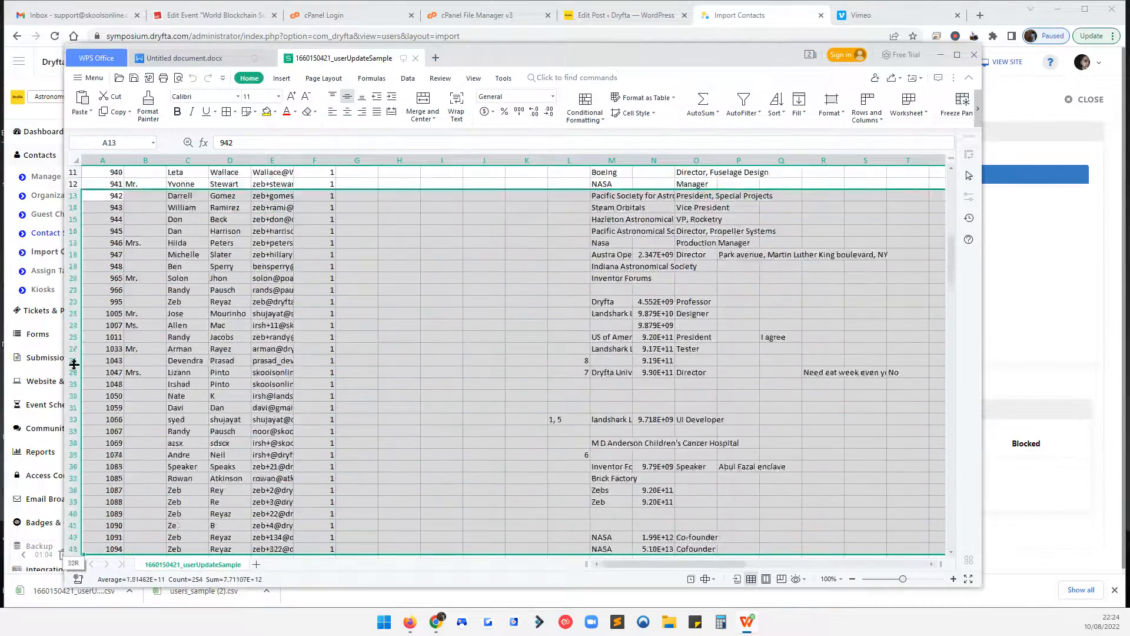
pyautogui.hotkey('shift', 'Down')
pyautogui.hotkey('shift', 'Down')
pyautogui.hotkey('shift', 'Down')
pyautogui.hotkey('shift', 'Down')
pyautogui.hotkey('shift', 'Down')
pyautogui.hotkey('shift', 'Down')
pyautogui.hotkey('shift', 'Down')
pyautogui.hotkey('shift', 'Down')
pyautogui.hotkey('shift', 'Down')
pyautogui.hotkey('shift', 'Down')
pyautogui.hotkey('shift', 'Down')
pyautogui.hotkey('shift', 'Down')
pyautogui.hotkey('shift', 'Down')
pyautogui.hotkey('shift', 'Down')
pyautogui.hotkey('shift', 'Down')
pyautogui.hotkey('shift', 'Down')
pyautogui.hotkey('shift', 'Down')
pyautogui.hotkey('shift', 'Down')
pyautogui.hotkey('shift', 'Down')
pyautogui.hotkey('shift', 'Down')
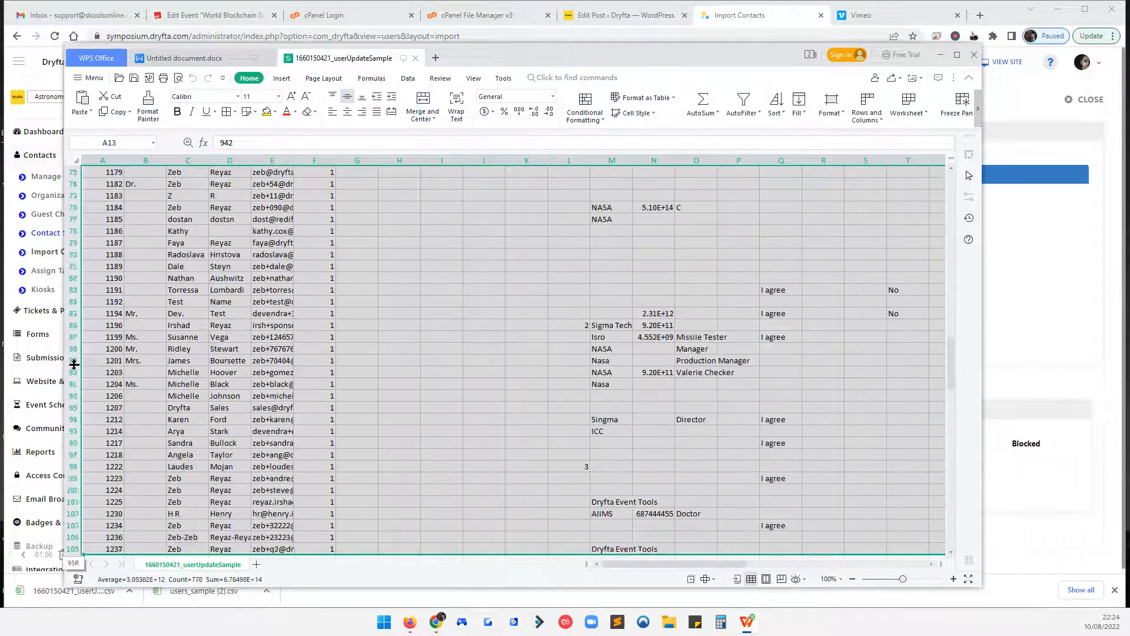
pyautogui.hotkey('shift', 'Down')
pyautogui.hotkey('shift', 'Down')
pyautogui.hotkey('shift', 'Down')
pyautogui.hotkey('shift', 'Down')
pyautogui.hotkey('shift', 'Down')
pyautogui.hotkey('shift', 'Down')
pyautogui.hotkey('shift', 'Down')
pyautogui.hotkey('shift', 'Down')
pyautogui.hotkey('shift', 'Down')
pyautogui.hotkey('shift', 'Down')
pyautogui.hotkey('shift', 'Down')
pyautogui.hotkey('shift', 'Down')
pyautogui.hotkey('shift', 'Down')
pyautogui.hotkey('shift', 'Down')
pyautogui.hotkey('shift', 'Down')
pyautogui.hotkey('shift', 'Down')
pyautogui.hotkey('shift', 'Down')
pyautogui.hotkey('shift', 'Down')
pyautogui.hotkey('shift', 'Down')
pyautogui.hotkey('shift', 'Down')
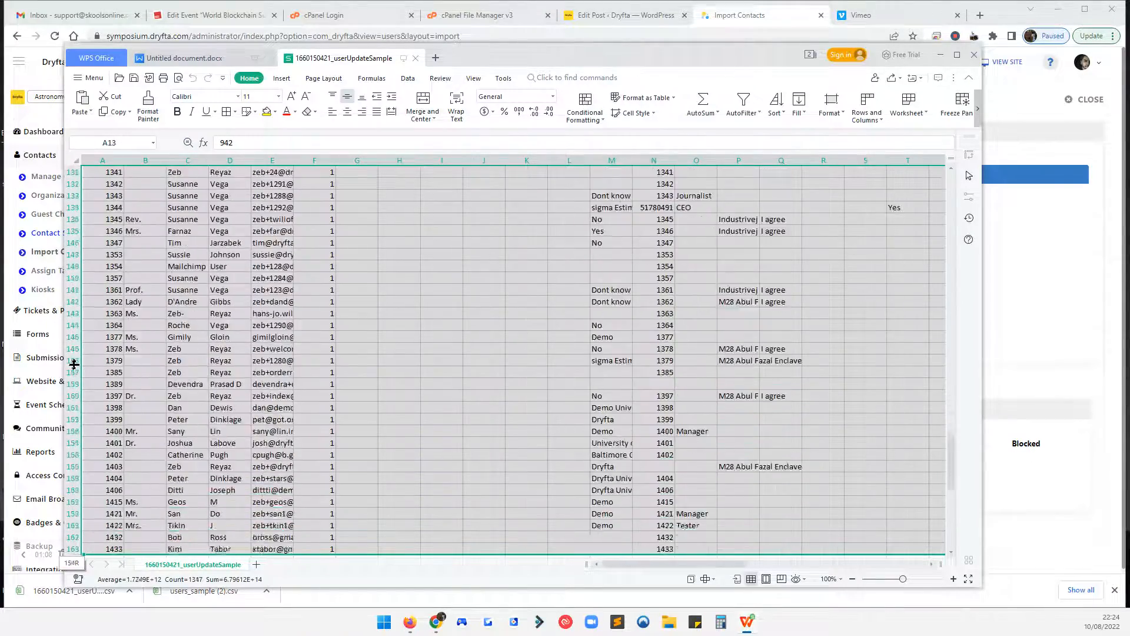
pyautogui.hotkey('shift', 'Down')
pyautogui.hotkey('shift', 'Down')
pyautogui.hotkey('shift', 'Down')
pyautogui.hotkey('shift', 'Down')
pyautogui.hotkey('shift', 'Down')
pyautogui.hotkey('shift', 'Down')
pyautogui.hotkey('shift', 'Down')
pyautogui.hotkey('shift', 'Down')
pyautogui.hotkey('shift', 'Down')
pyautogui.hotkey('shift', 'Down')
pyautogui.hotkey('shift', 'Down')
pyautogui.hotkey('shift', 'Down')
pyautogui.hotkey('shift', 'Down')
pyautogui.hotkey('shift', 'Down')
pyautogui.hotkey('shift', 'Down')
pyautogui.hotkey('shift', 'Down')
pyautogui.hotkey('shift', 'Down')
pyautogui.hotkey('shift', 'Down')
pyautogui.hotkey('shift', 'Down')
pyautogui.hotkey('shift', 'Down')
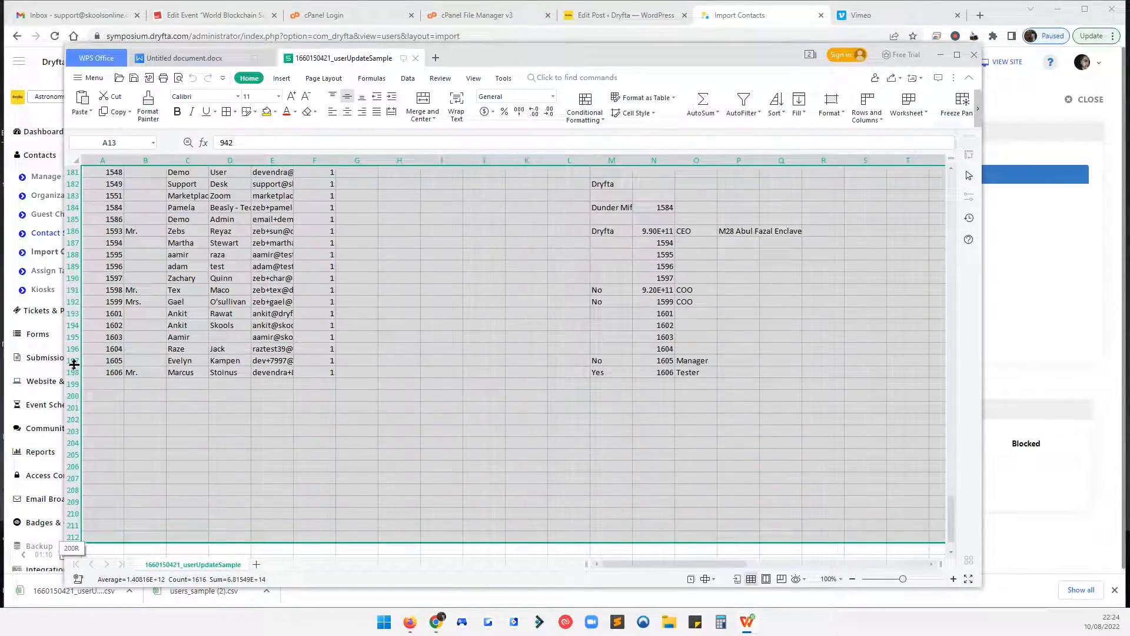
pyautogui.moveTo(74, 364); pyautogui.dragTo(74, 367)
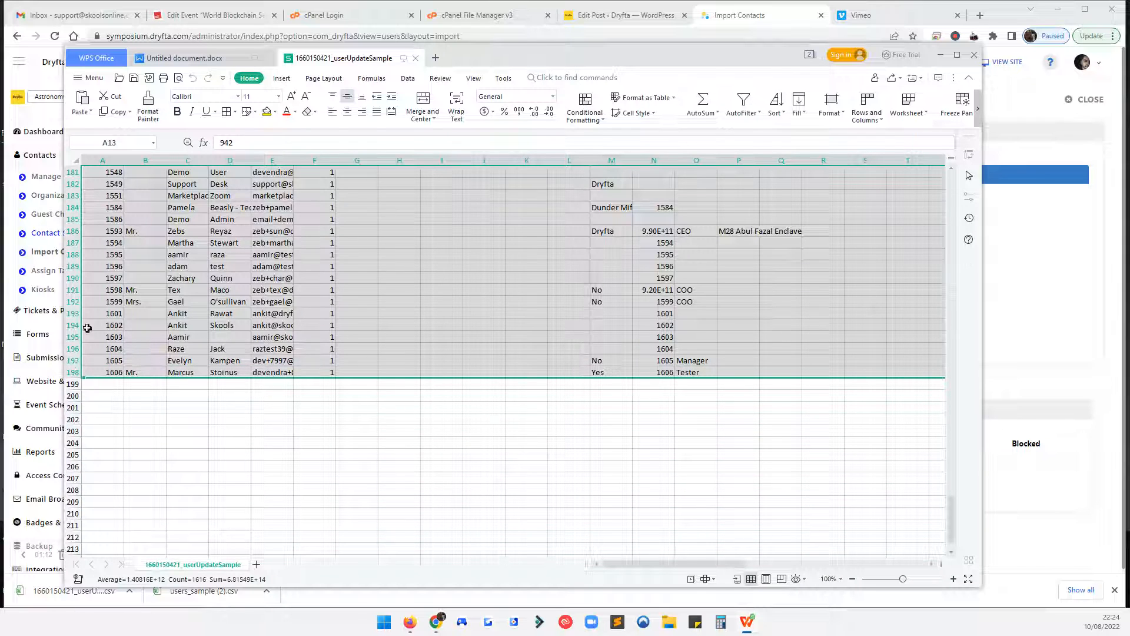
pyautogui.rightClick(74, 291)
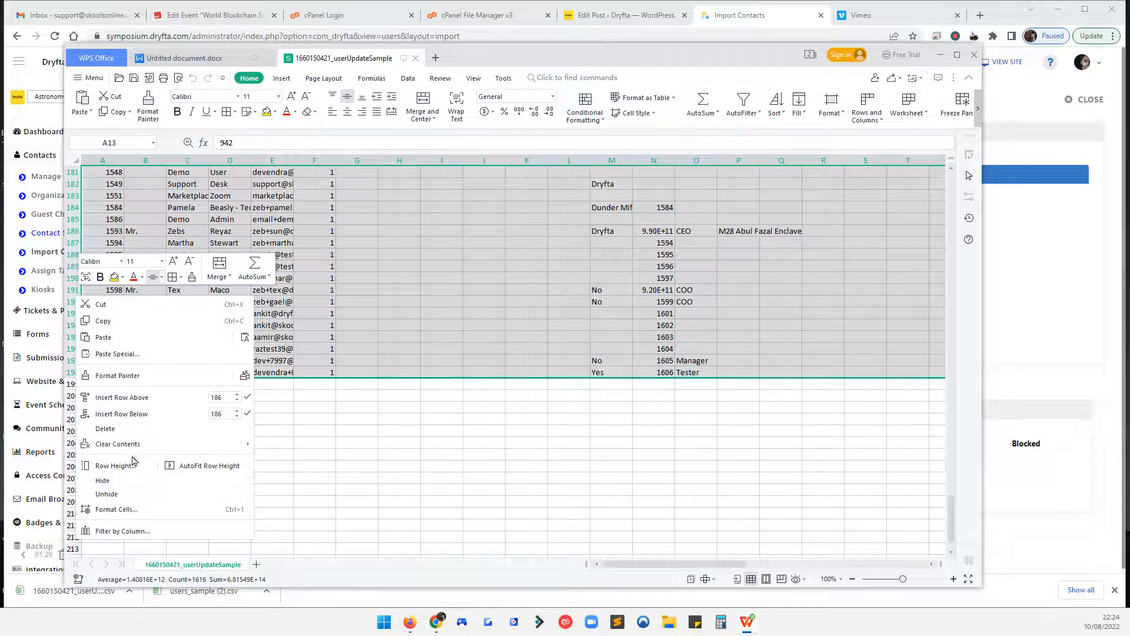
pyautogui.click(141, 430)
pyautogui.scroll(5, 237, 421)
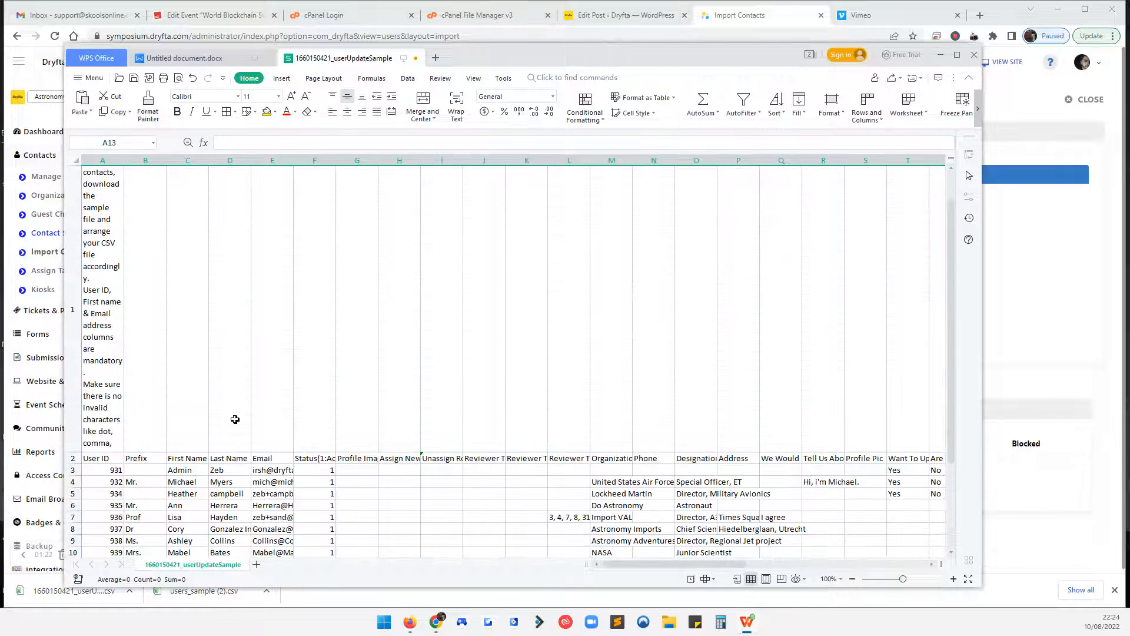
# - Extend the self-introduction in cell R4 so that it says the contact is "from NASA."
pyautogui.click(231, 425)
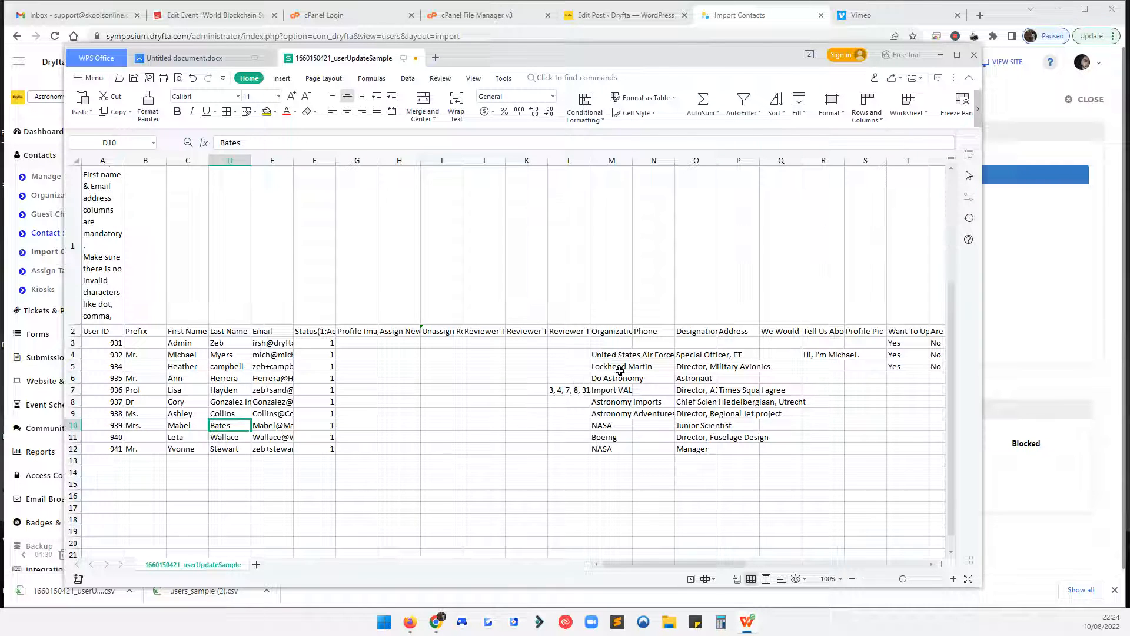
pyautogui.click(833, 355)
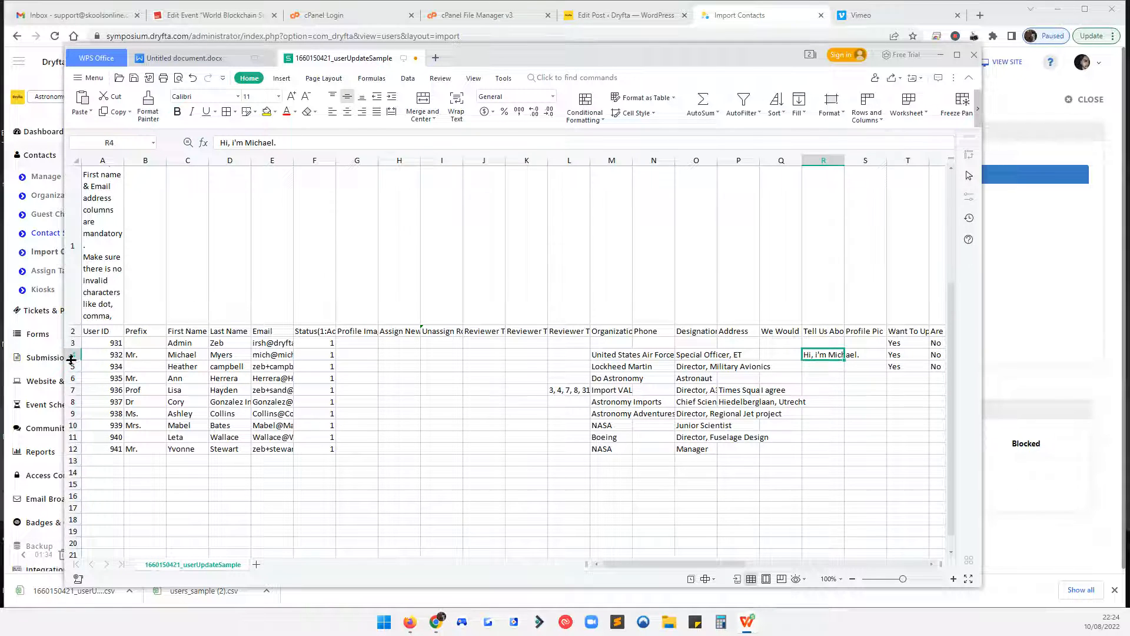
pyautogui.doubleClick(835, 355)
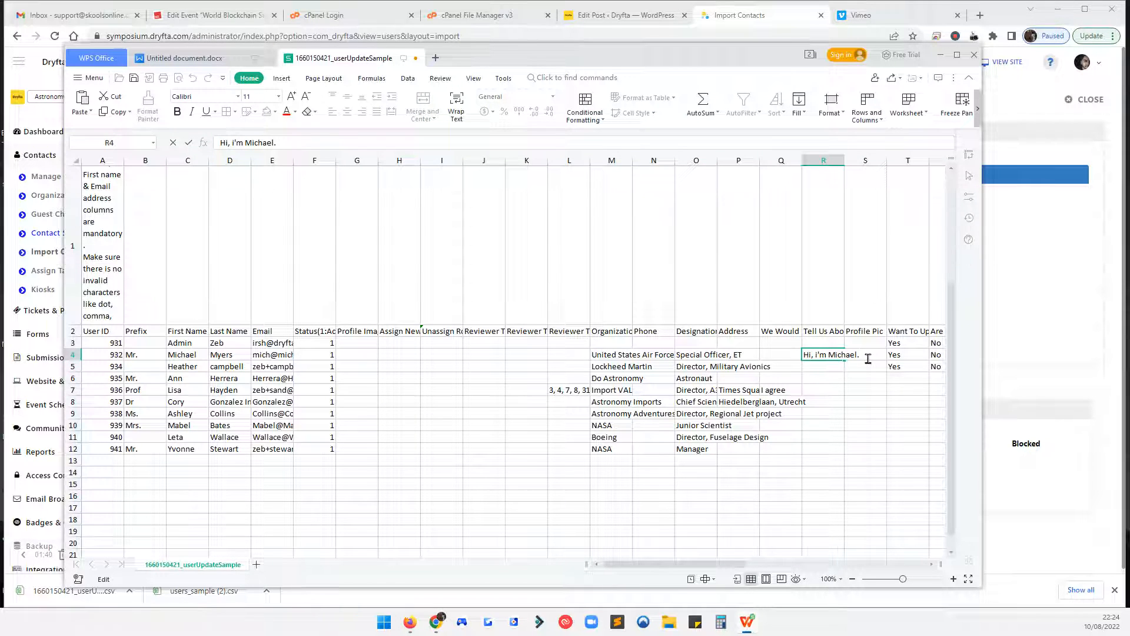
pyautogui.write("Hi, i'm Michael from NASA.")
pyautogui.click(819, 367)
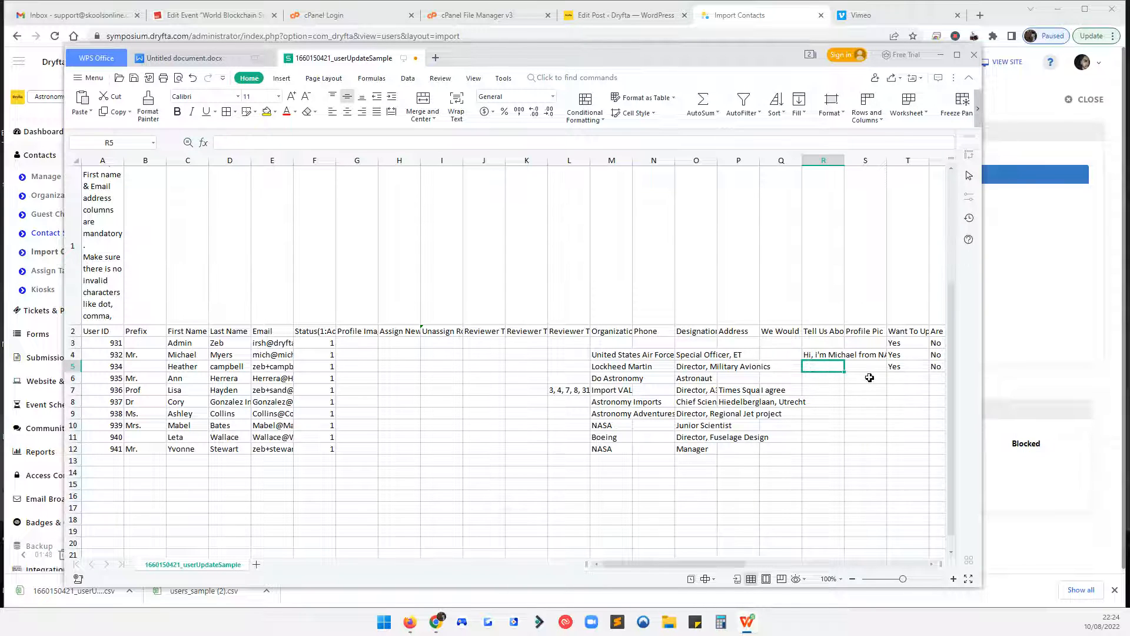
# - Enter a self-introduction in cell R5 starting with "Hi, this is" followed by the contact's first name
pyautogui.hscroll(1, 862, 371)
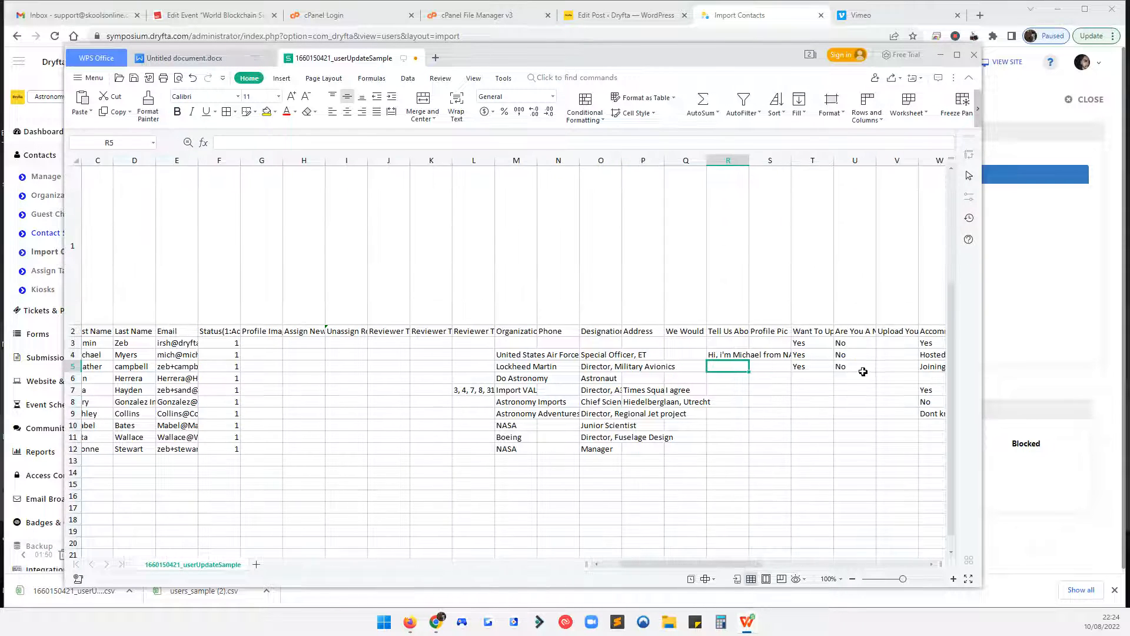
pyautogui.doubleClick(730, 367)
pyautogui.write('Hi, this is Heather.')
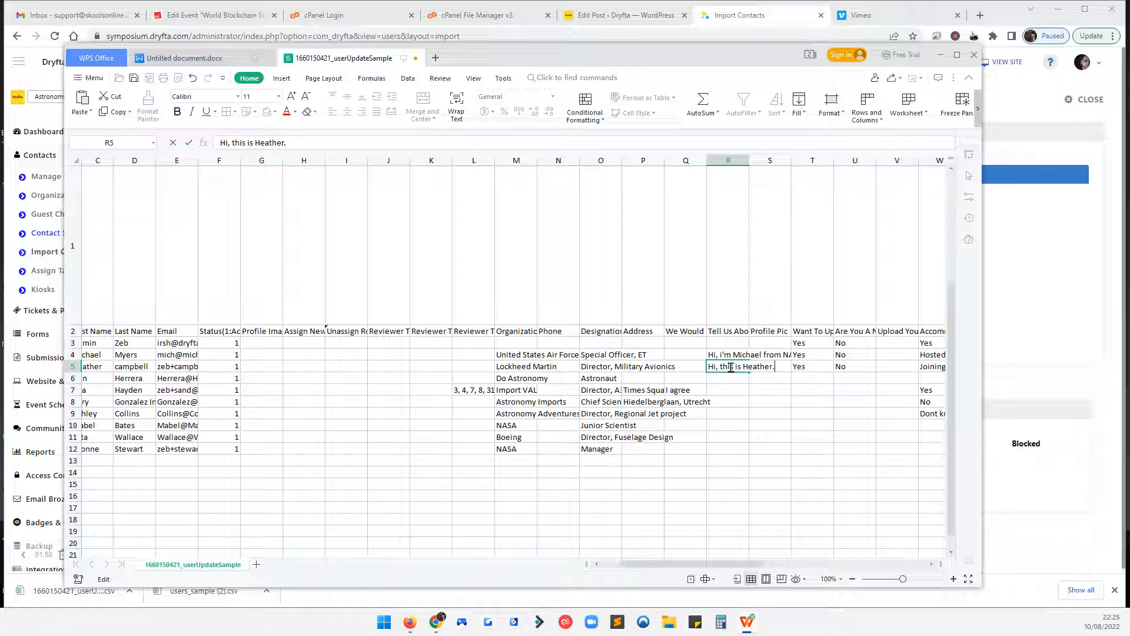
pyautogui.click(785, 379)
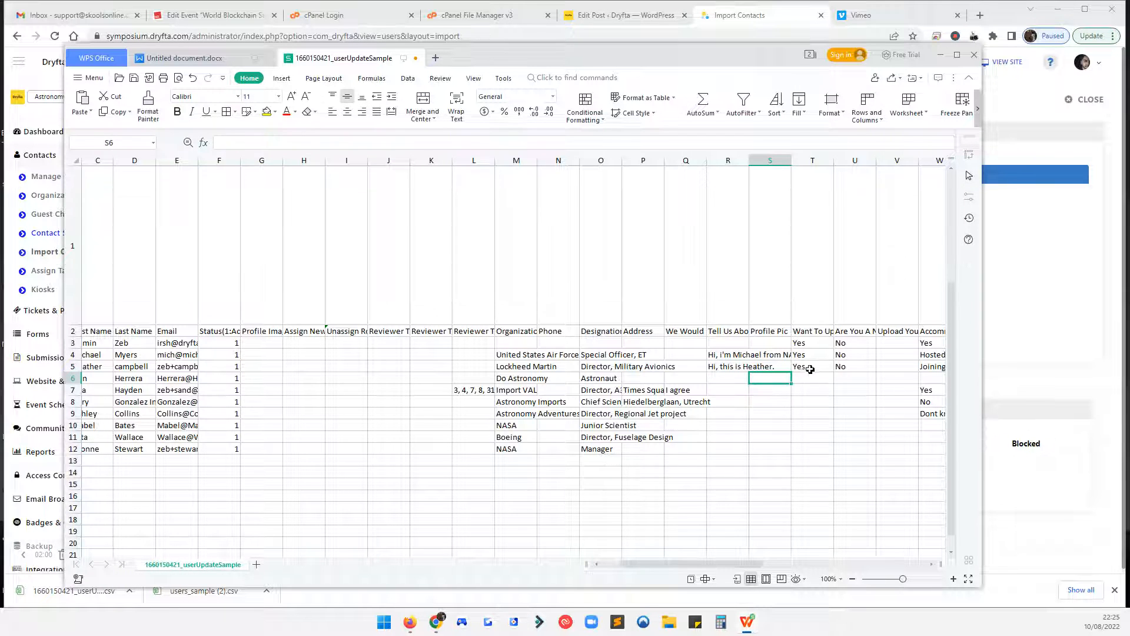
# - Widen columns T and U until their full header questions and answer options in row 2 can be read
pyautogui.hscroll(3, 812, 369)
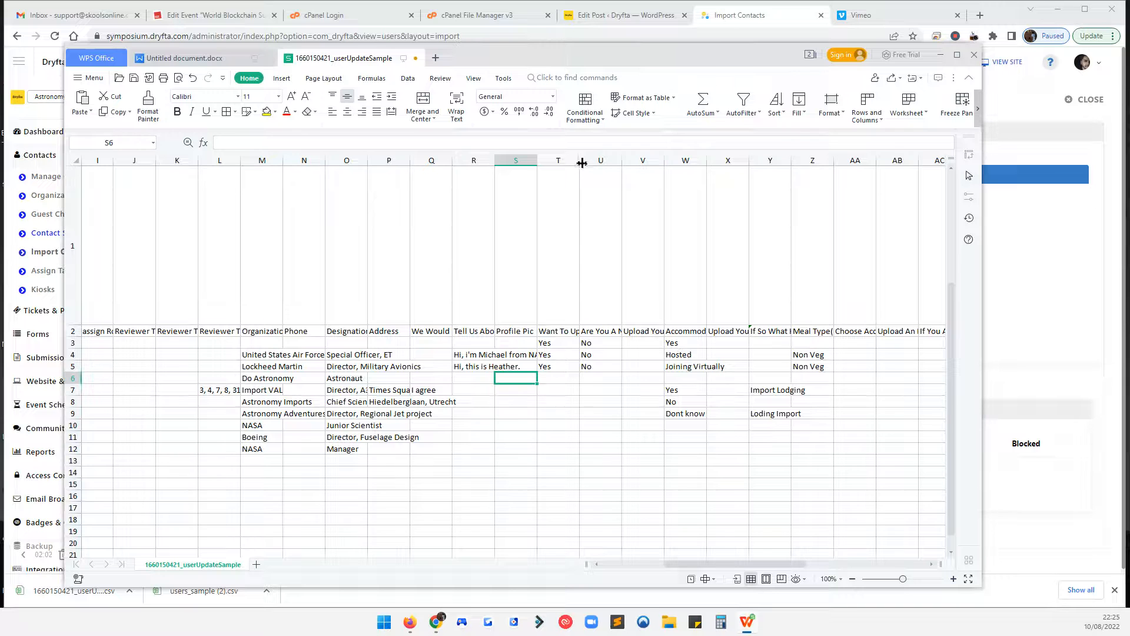
pyautogui.moveTo(579, 161); pyautogui.dragTo(719, 182)
pyautogui.hscroll(-1, 613, 341)
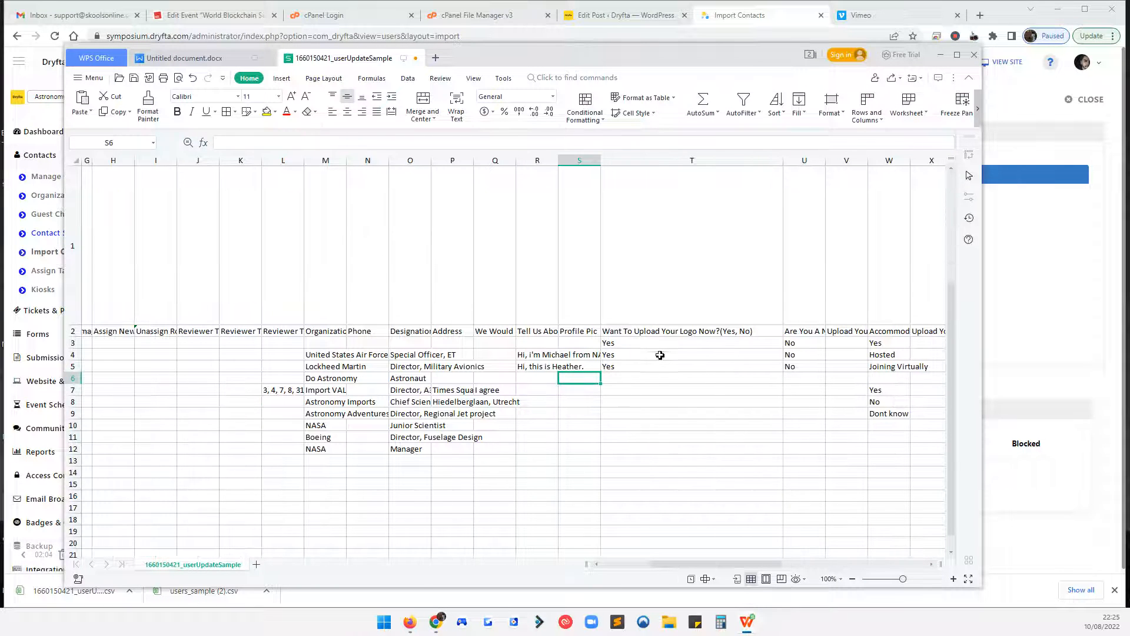
pyautogui.hscroll(1, 754, 352)
pyautogui.moveTo(729, 161); pyautogui.dragTo(858, 171)
pyautogui.hscroll(3, 714, 330)
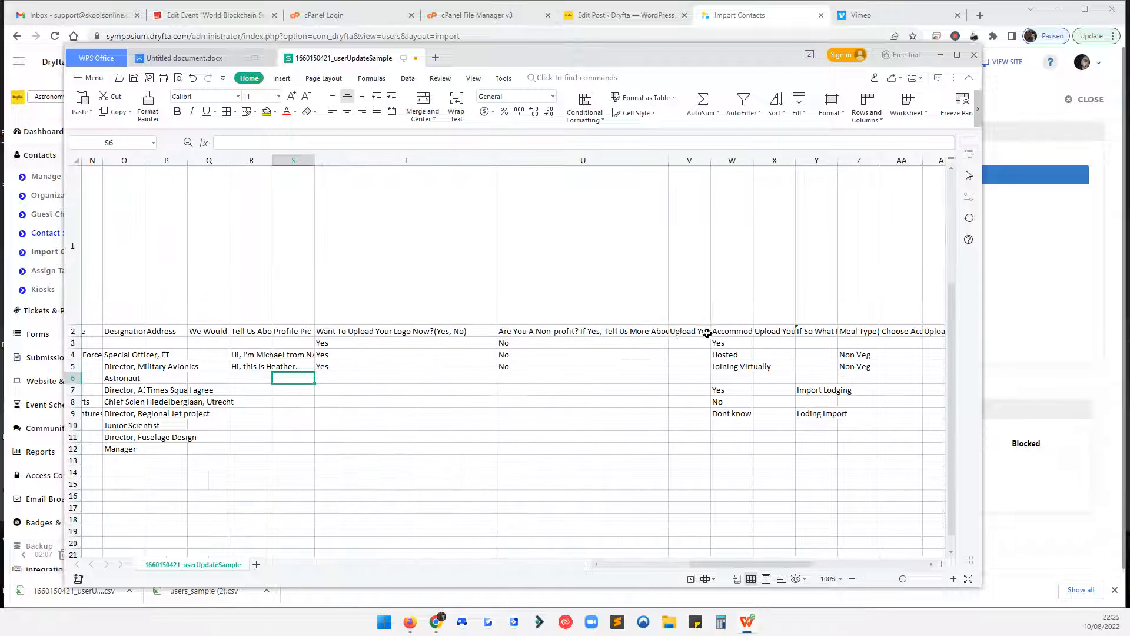
pyautogui.click(570, 346)
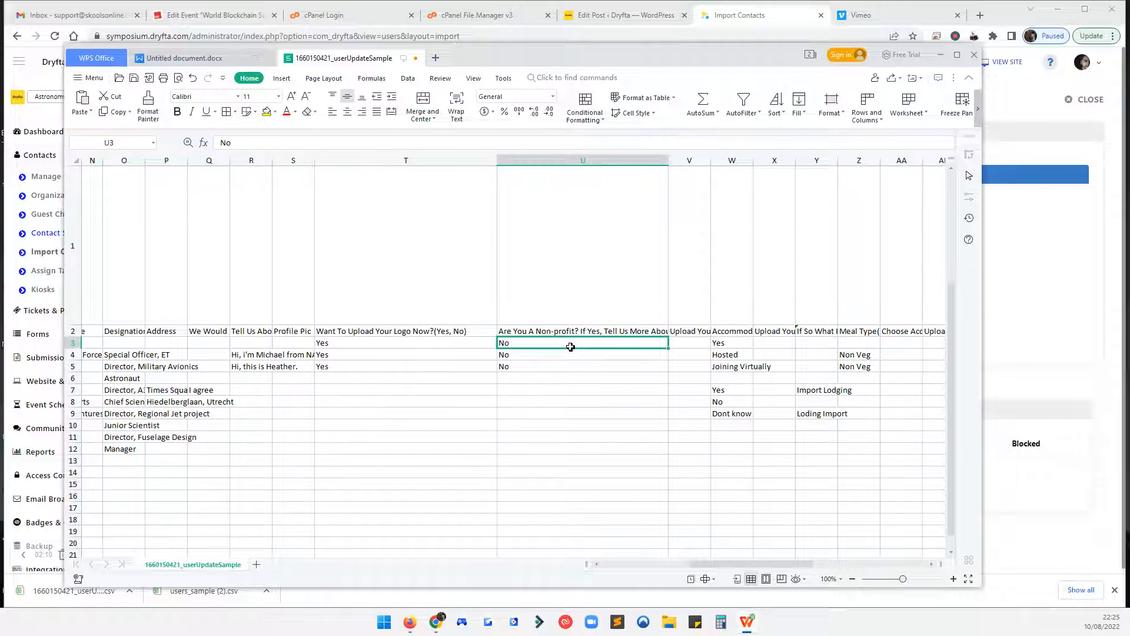
pyautogui.moveTo(670, 163); pyautogui.dragTo(866, 182)
pyautogui.hscroll(2, 717, 299)
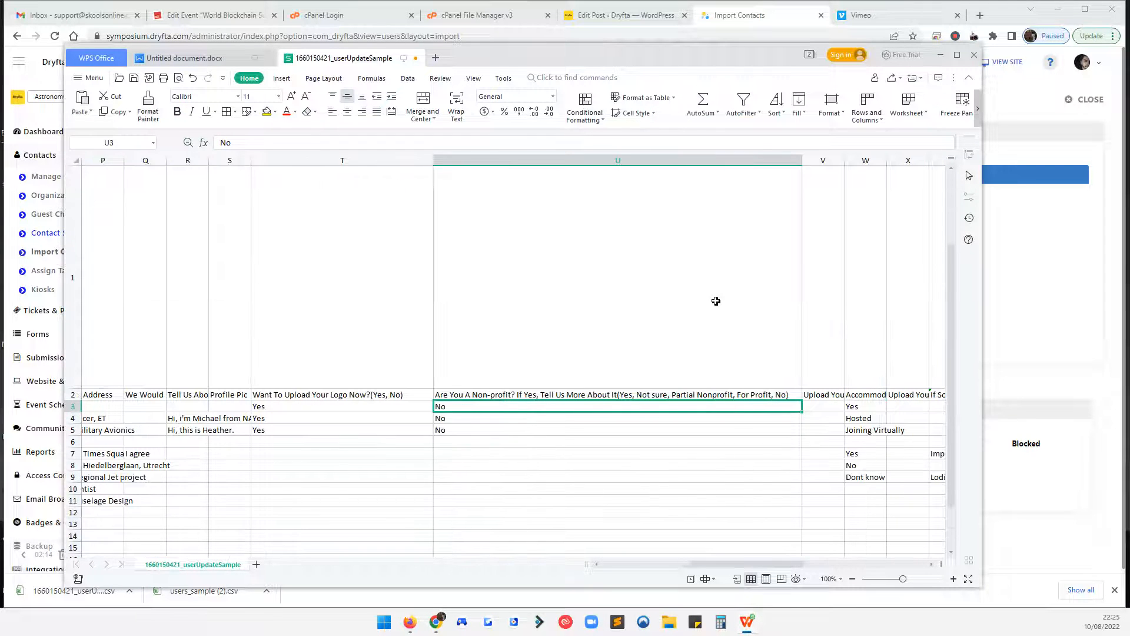
pyautogui.hscroll(1, 665, 406)
# - Copy the option "Partial Nonprofit" from the non-profit question header in U2 and paste it as the answer in cell U4
pyautogui.click(648, 420)
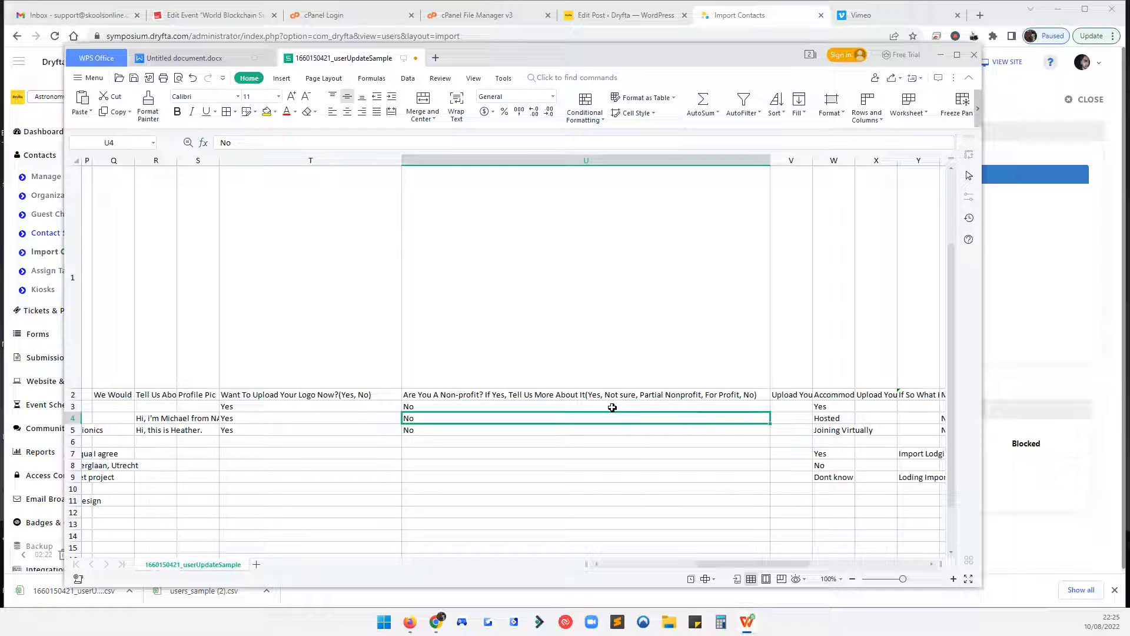
pyautogui.doubleClick(655, 398)
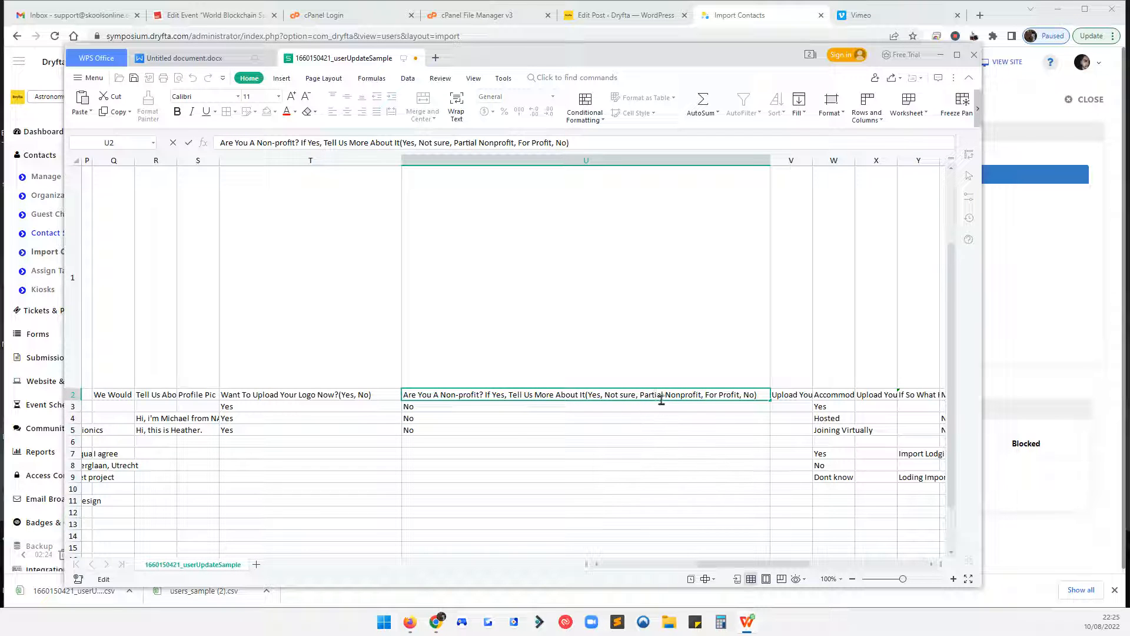
pyautogui.moveTo(588, 394); pyautogui.dragTo(753, 404)
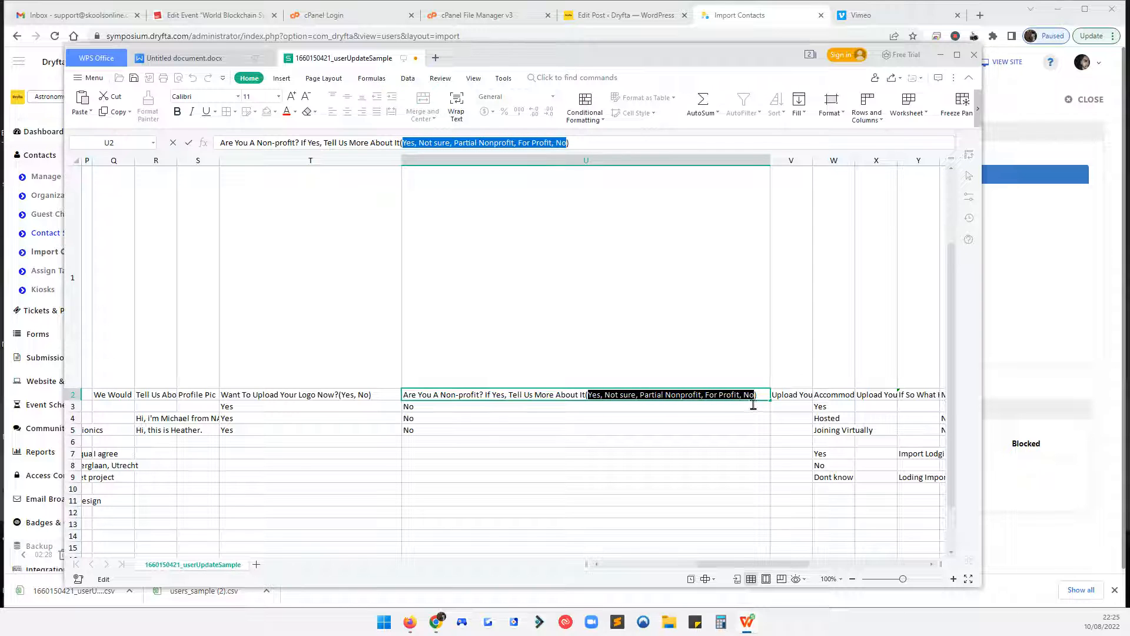
pyautogui.click(720, 417)
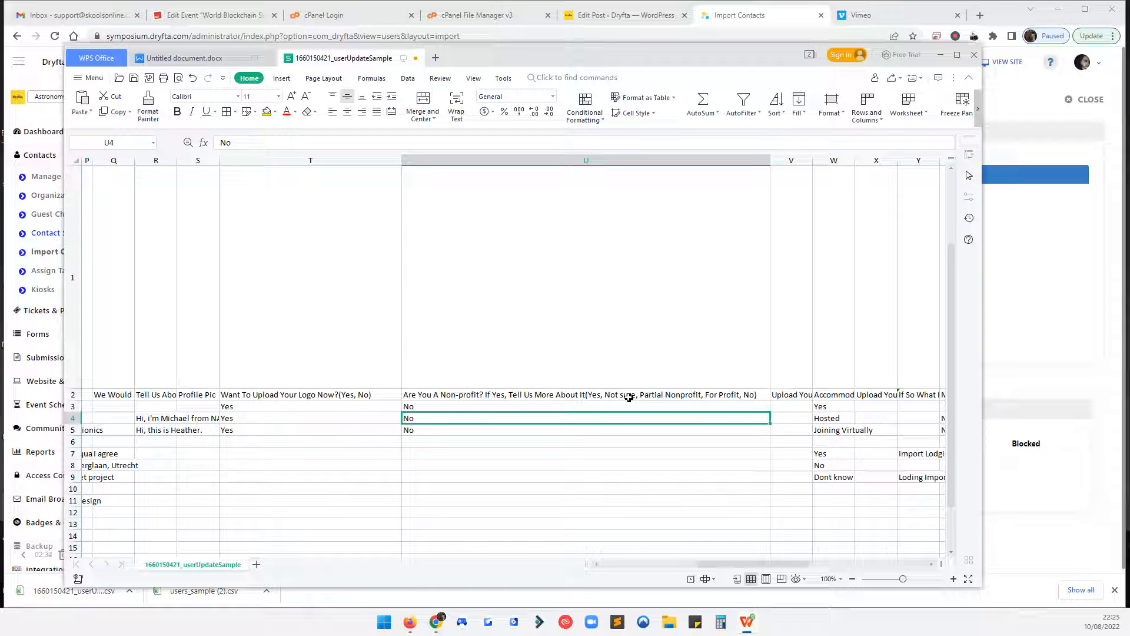
pyautogui.click(678, 399)
pyautogui.doubleClick(641, 395)
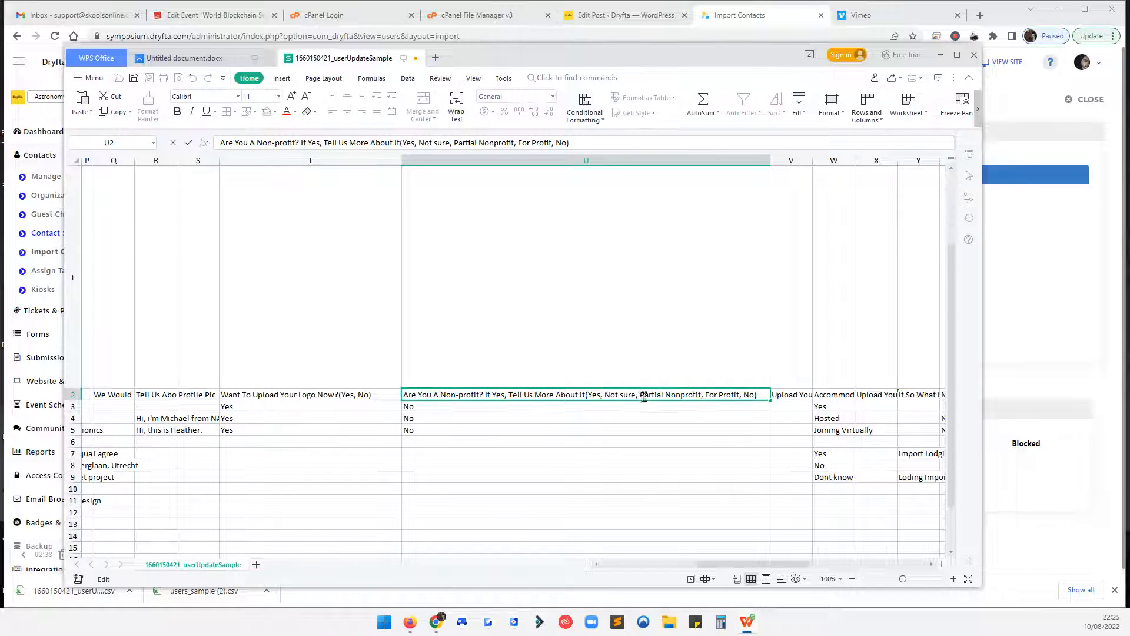
pyautogui.moveTo(640, 395); pyautogui.dragTo(702, 396)
pyautogui.hotkey('ctrl', 'c')
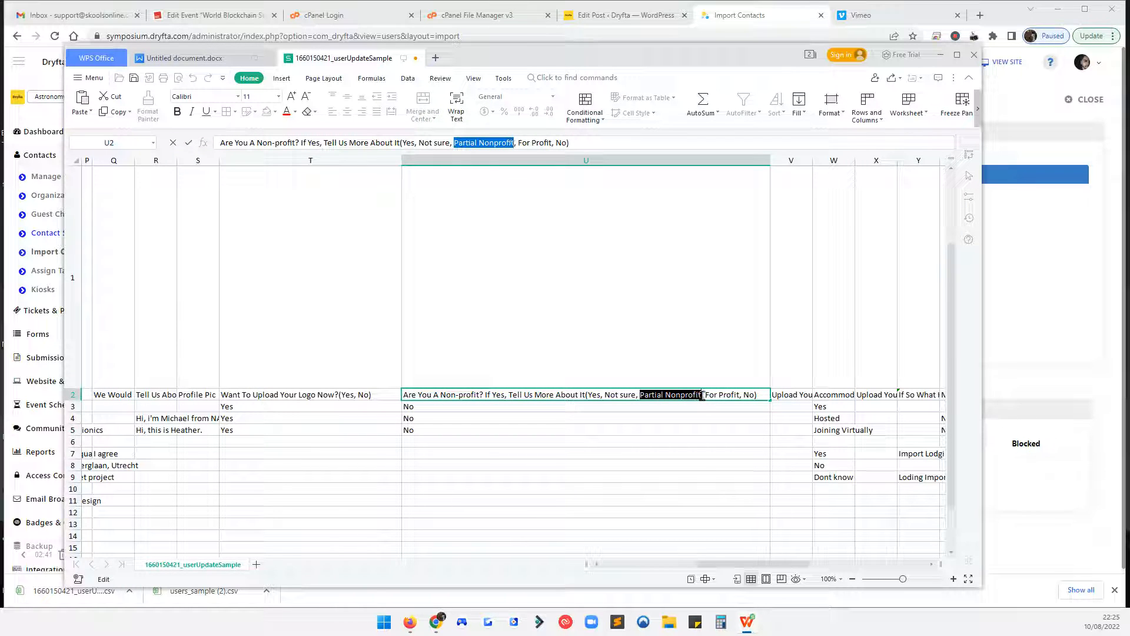
pyautogui.click(556, 422)
pyautogui.hotkey('ctrl', 'v')
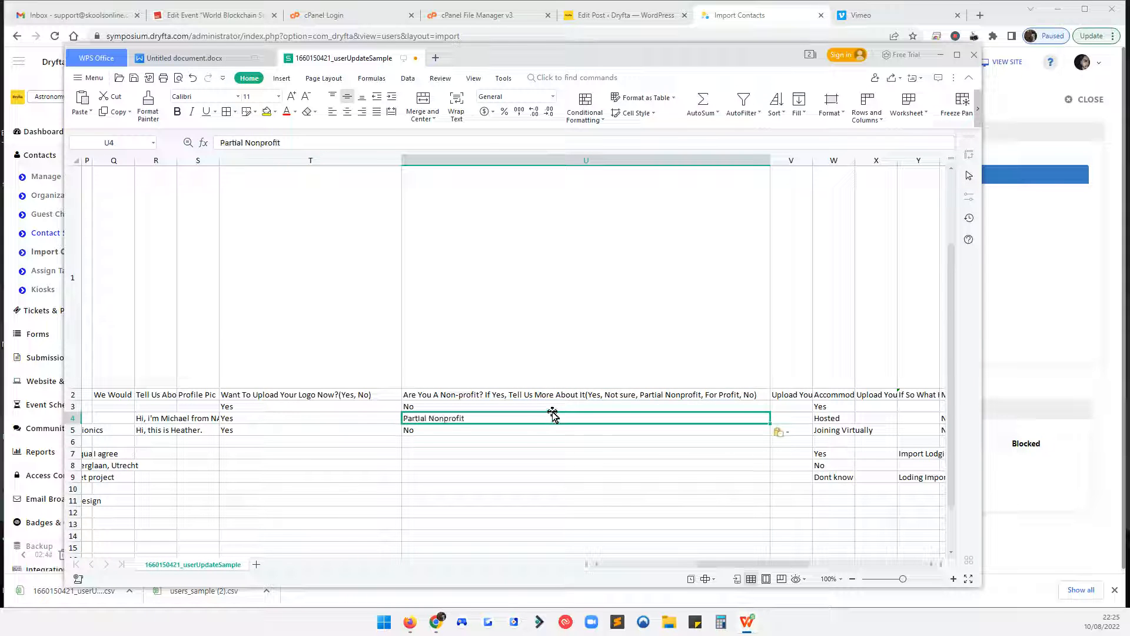
# - Set the non-profit answer in cell U3 to "For Profit"
pyautogui.click(558, 408)
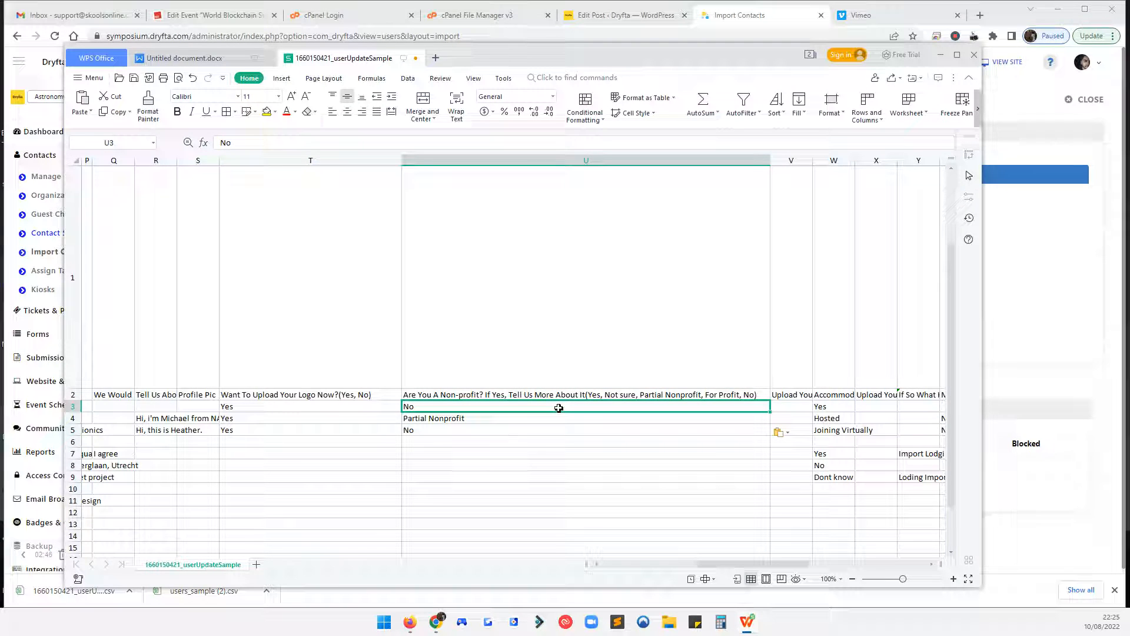
pyautogui.write('For Profi')
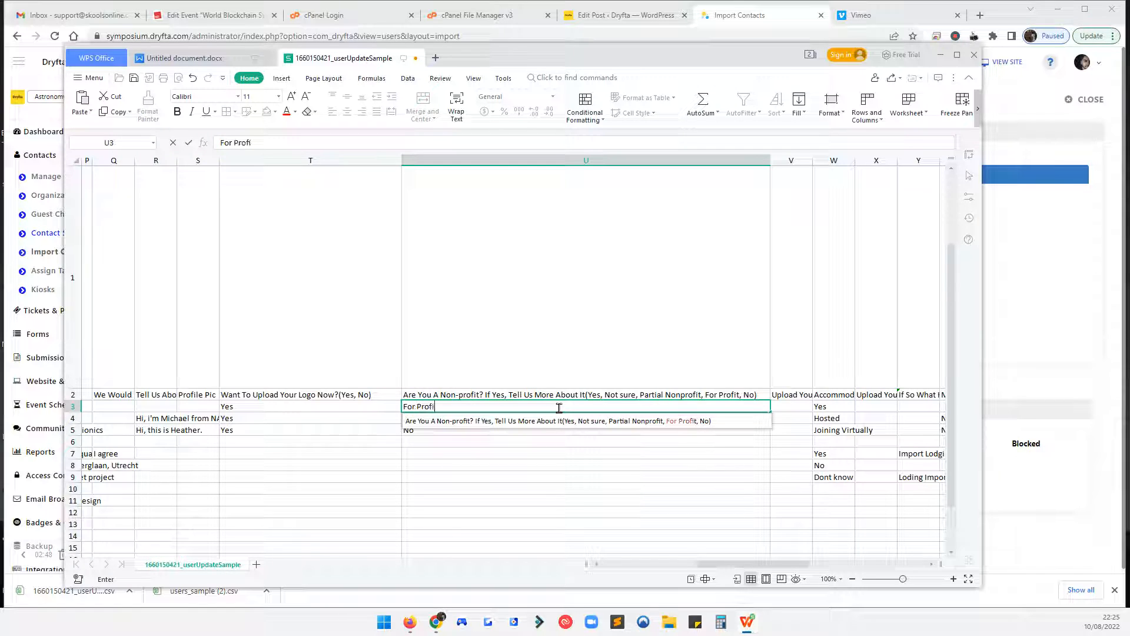
pyautogui.click(531, 439)
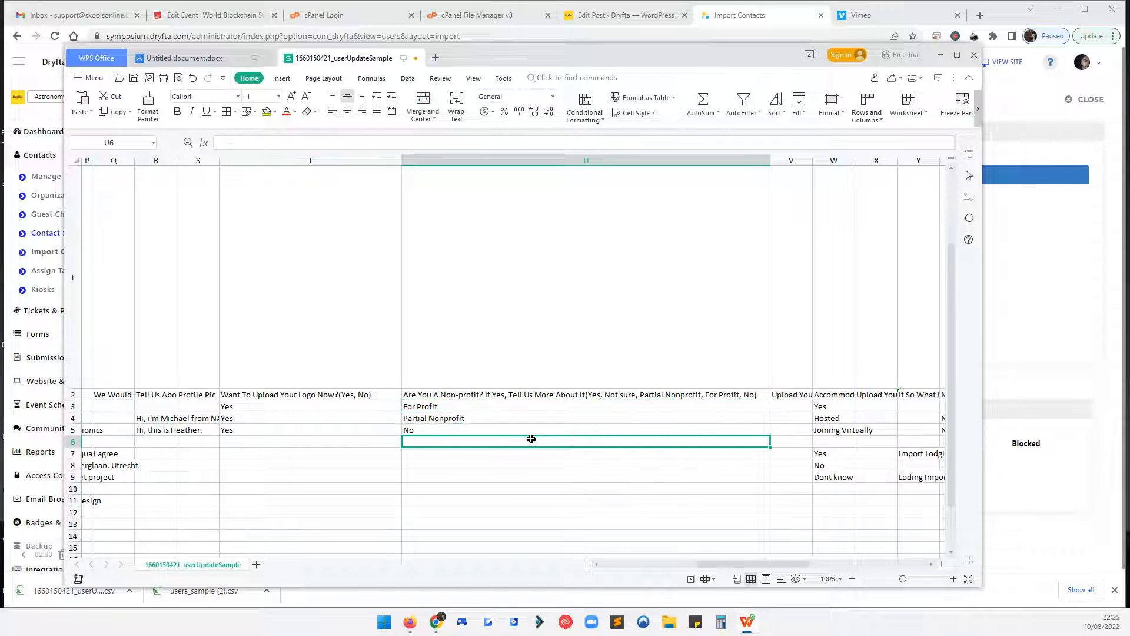
# - Set the non-profit answer in cell U5 to "Not sure"
pyautogui.hscroll(2, 531, 439)
pyautogui.click(480, 432)
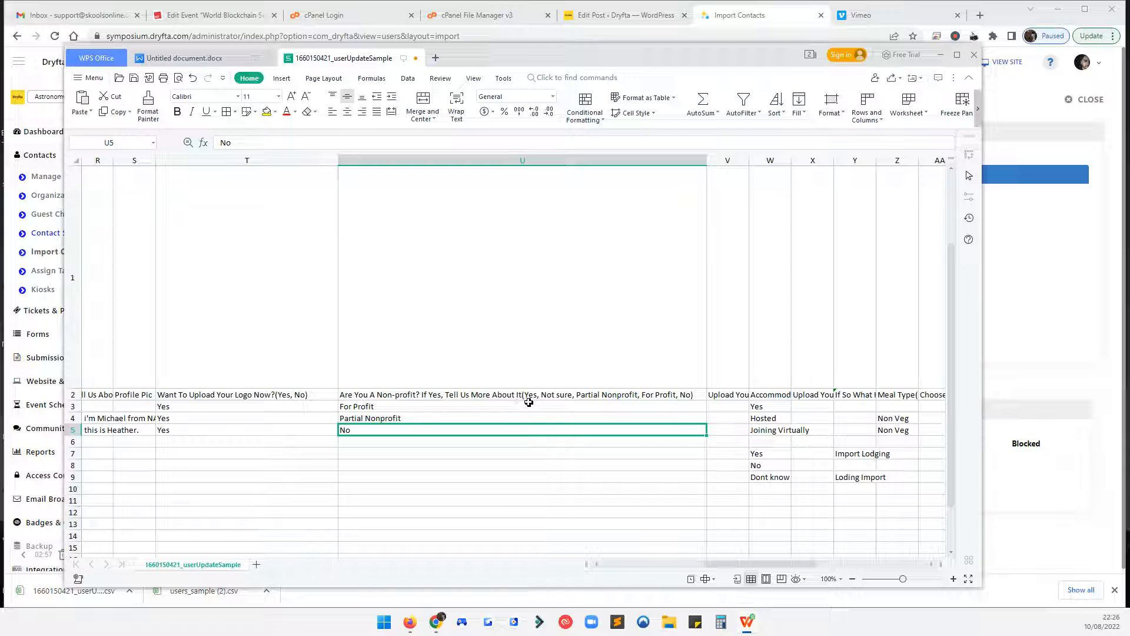
pyautogui.write('Not sure')
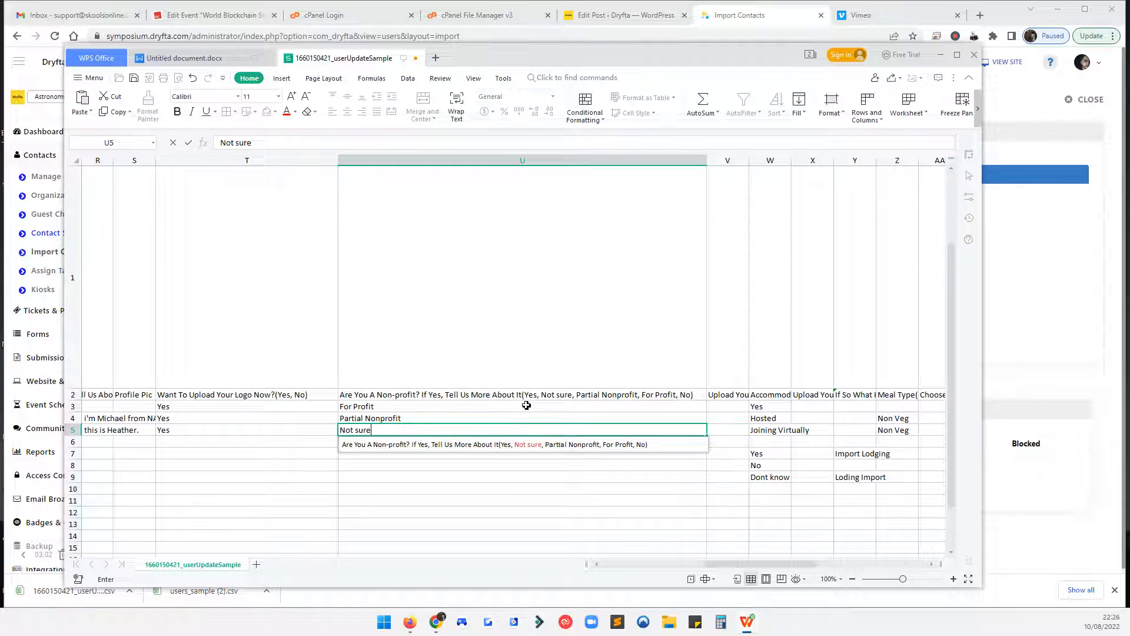
pyautogui.hscroll(-5, 527, 405)
pyautogui.click(601, 418)
pyautogui.hscroll(-1, 602, 418)
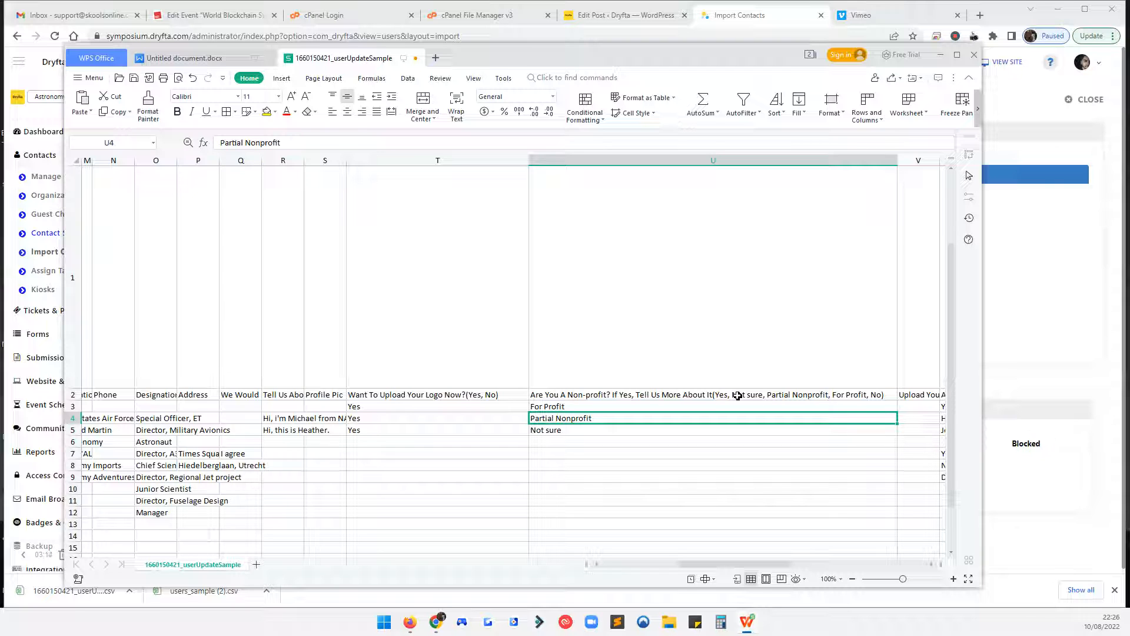
pyautogui.click(713, 431)
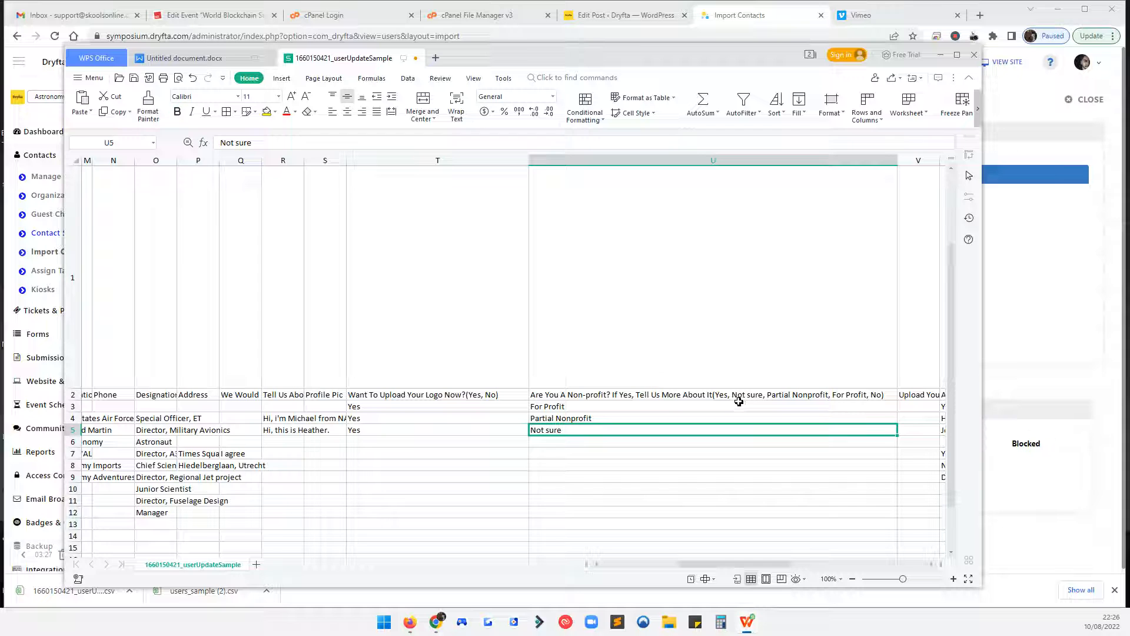
# - Widen column W until its full accommodation question can be read and set the answer in cell W4 to "Dont know"
pyautogui.hscroll(1, 736, 406)
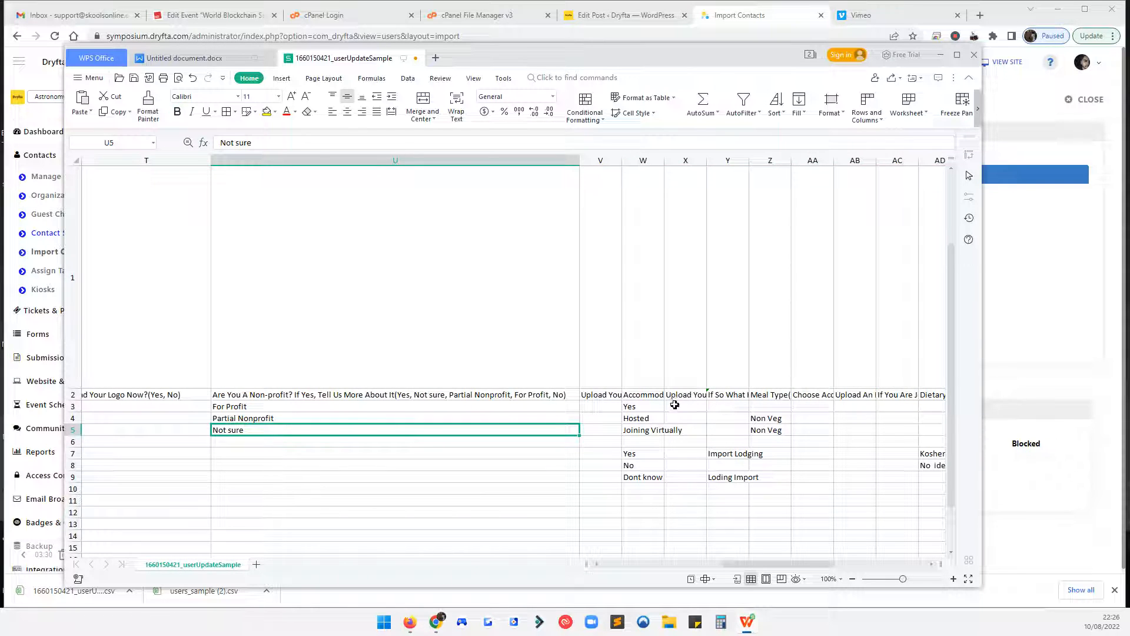
pyautogui.moveTo(664, 160); pyautogui.dragTo(903, 176)
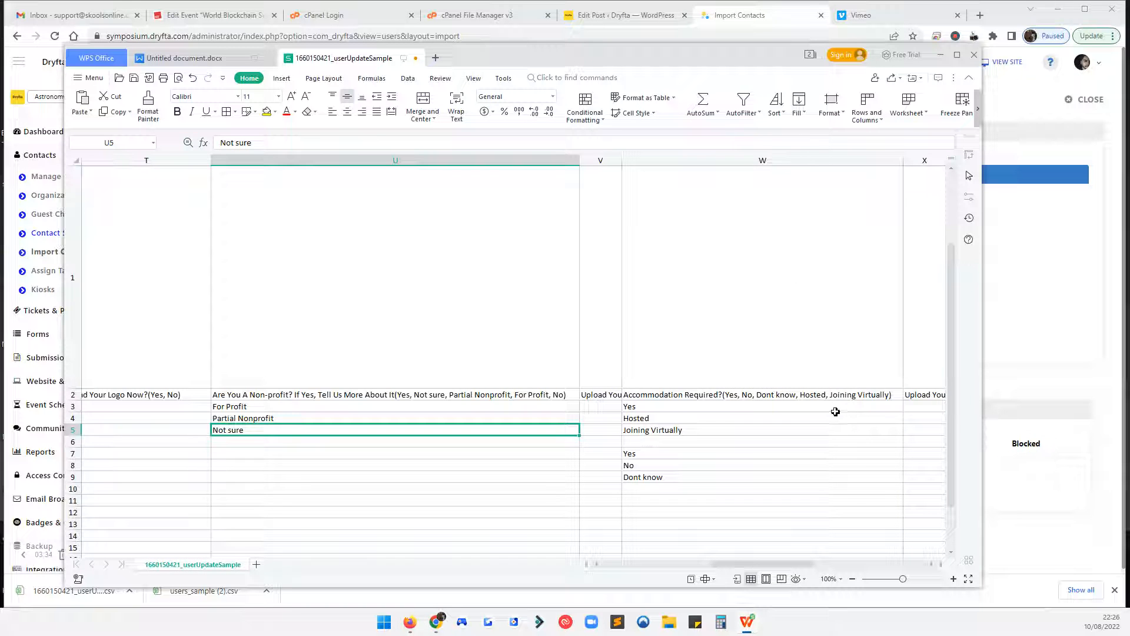
pyautogui.click(662, 420)
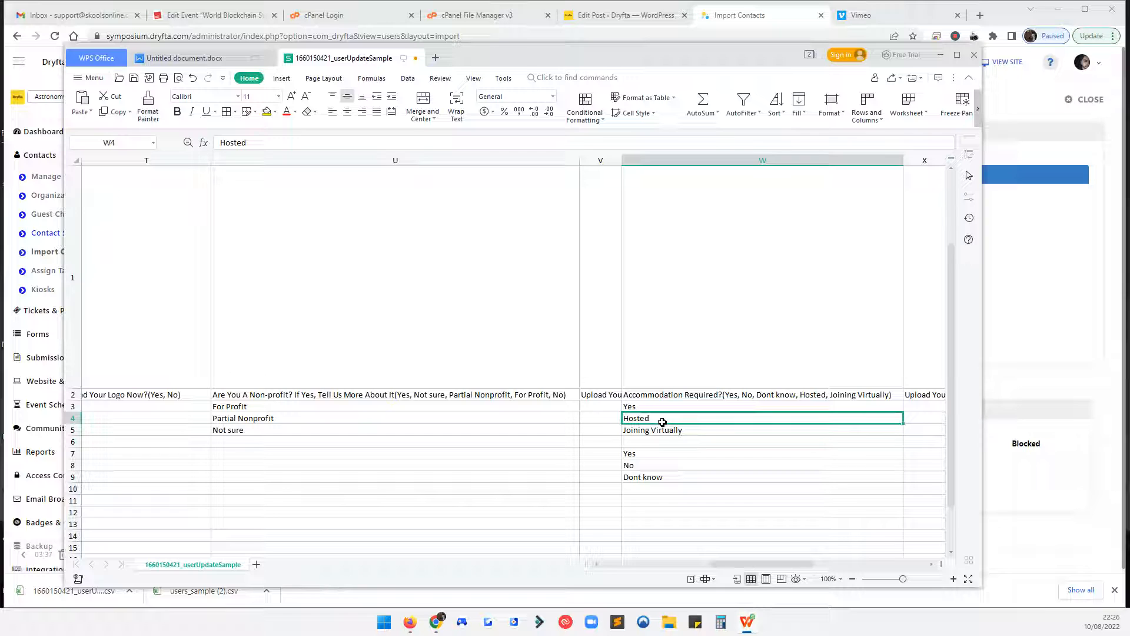
pyautogui.write('Don')
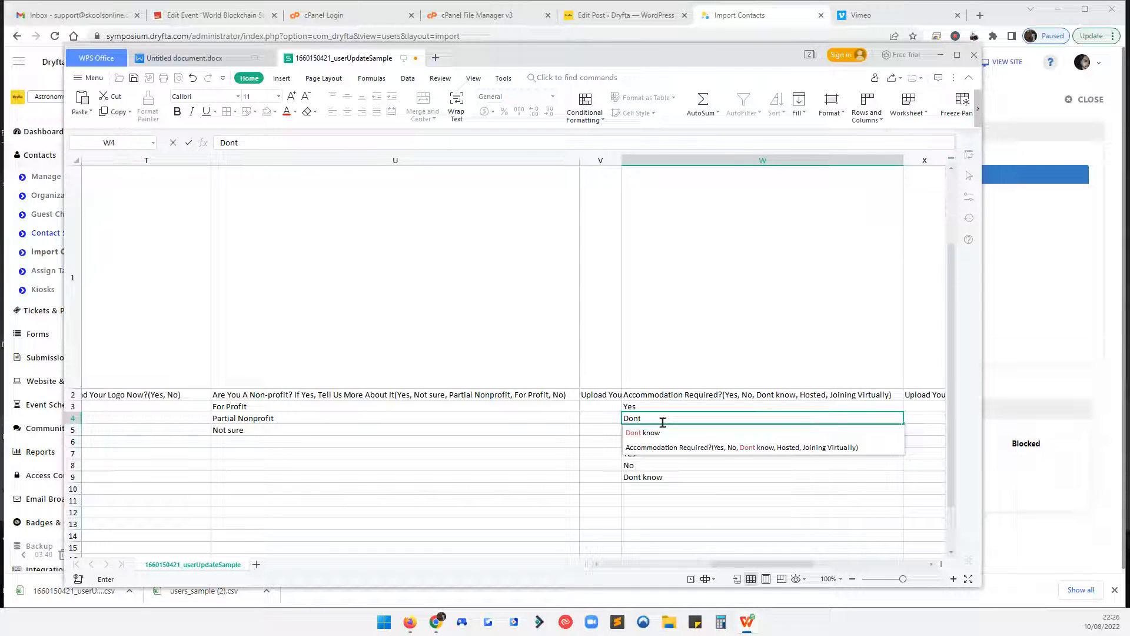
pyautogui.write('t')
pyautogui.press('Down')
pyautogui.press('Return')
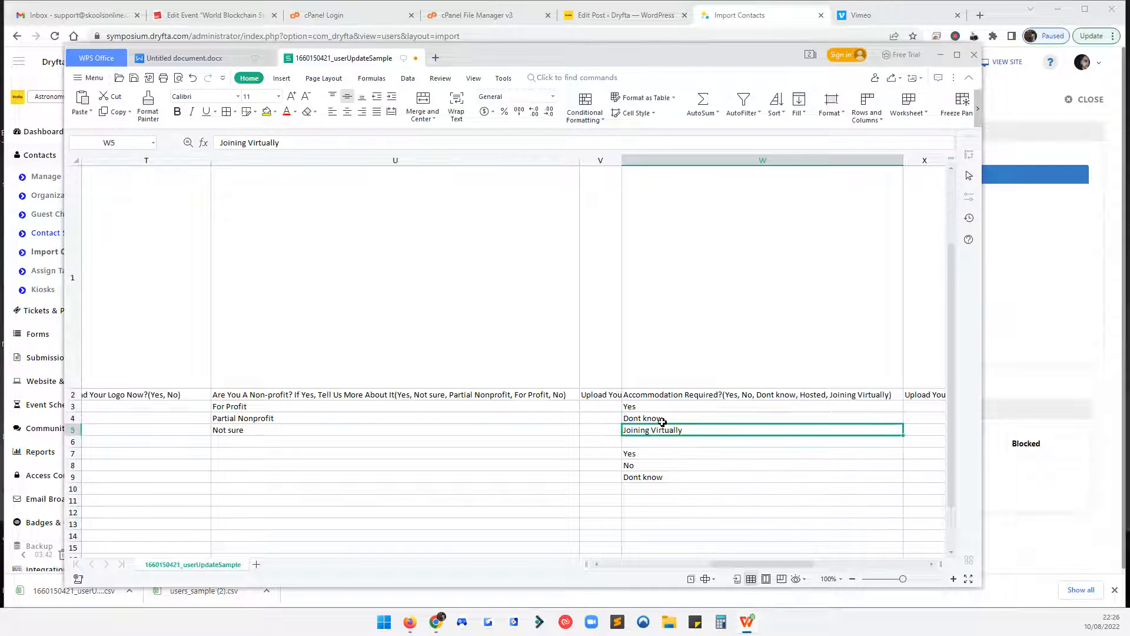
pyautogui.click(582, 419)
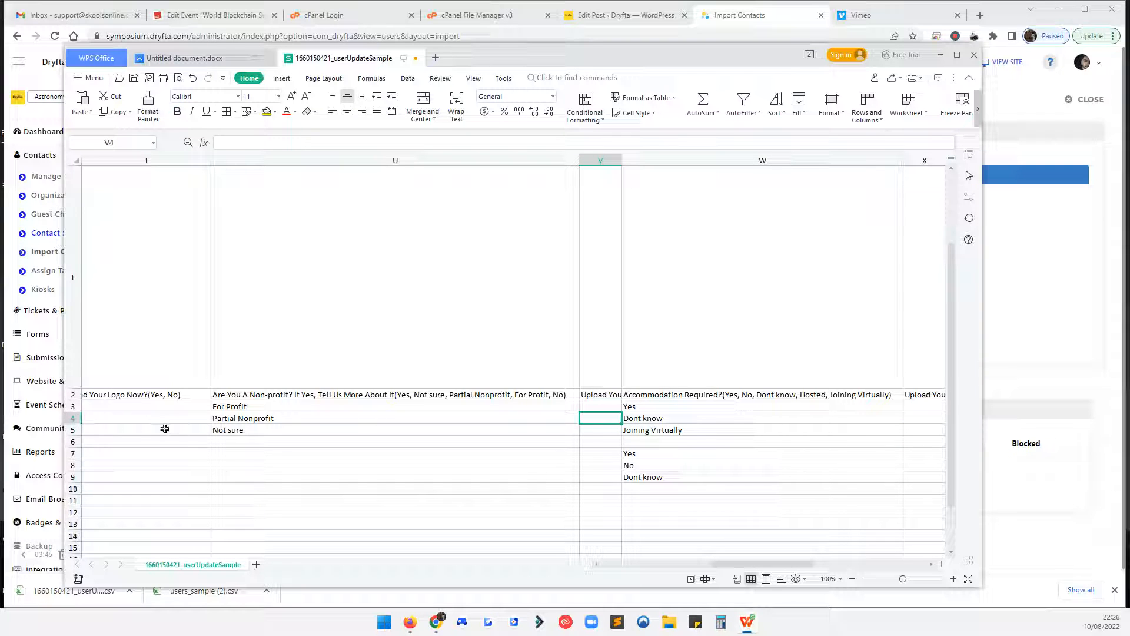
# - Set the accommodation answer in cell W5 to "No"
pyautogui.click(671, 430)
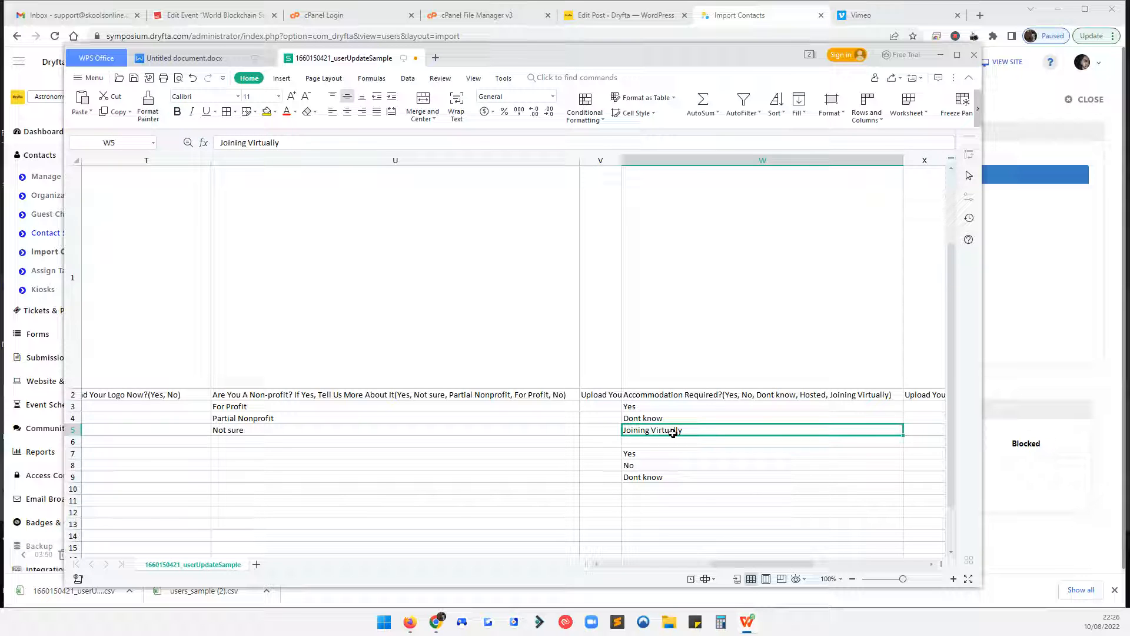
pyautogui.write('No')
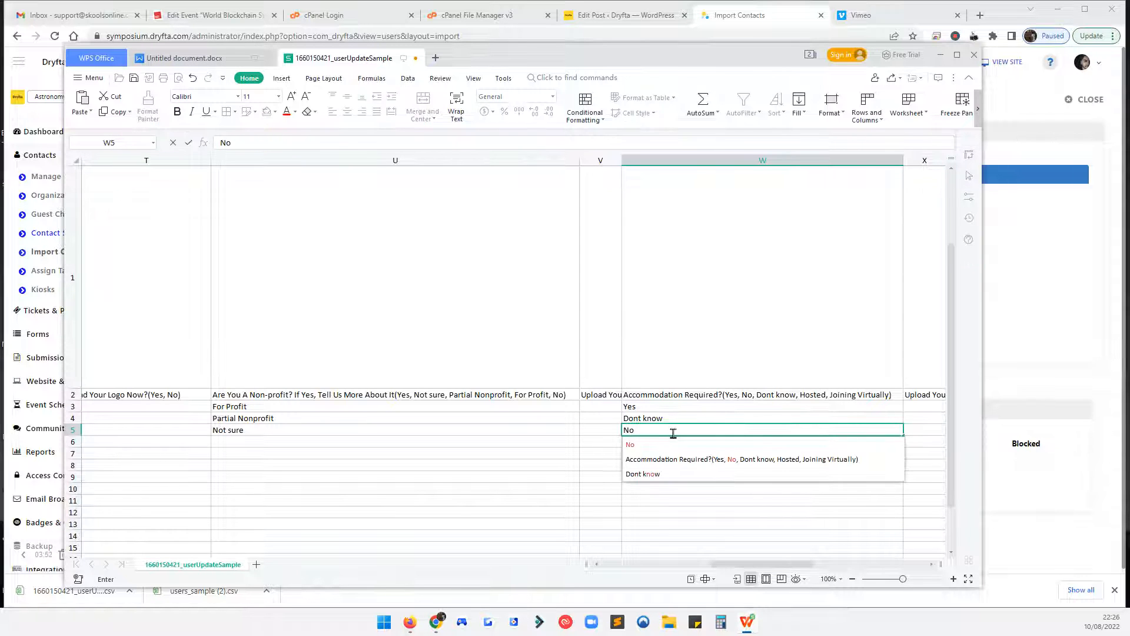
pyautogui.click(608, 430)
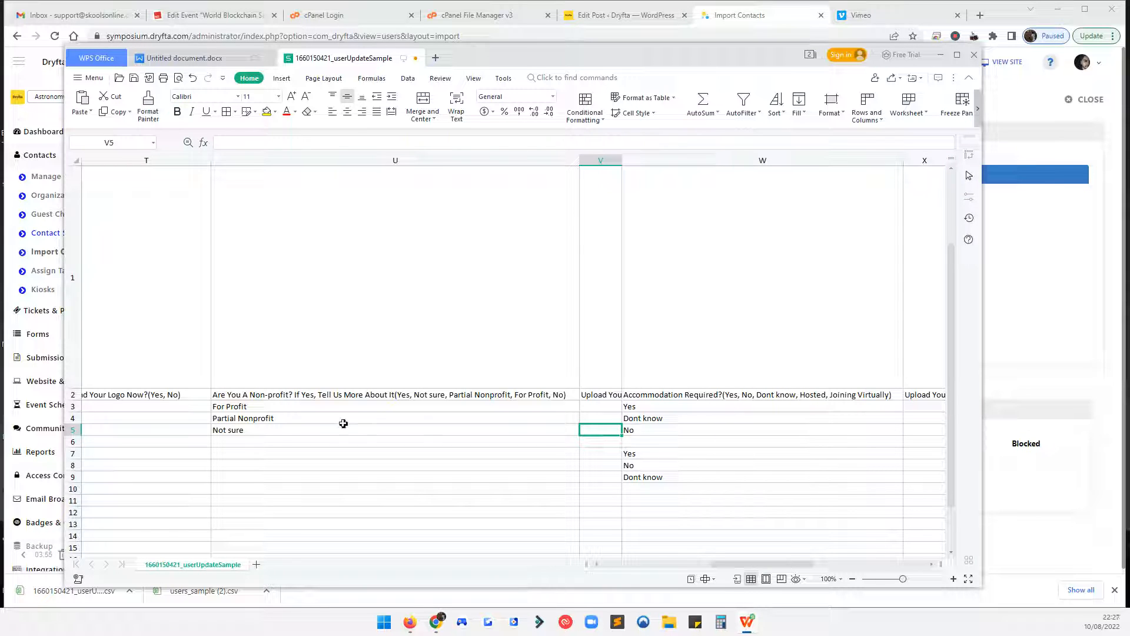
pyautogui.click(277, 434)
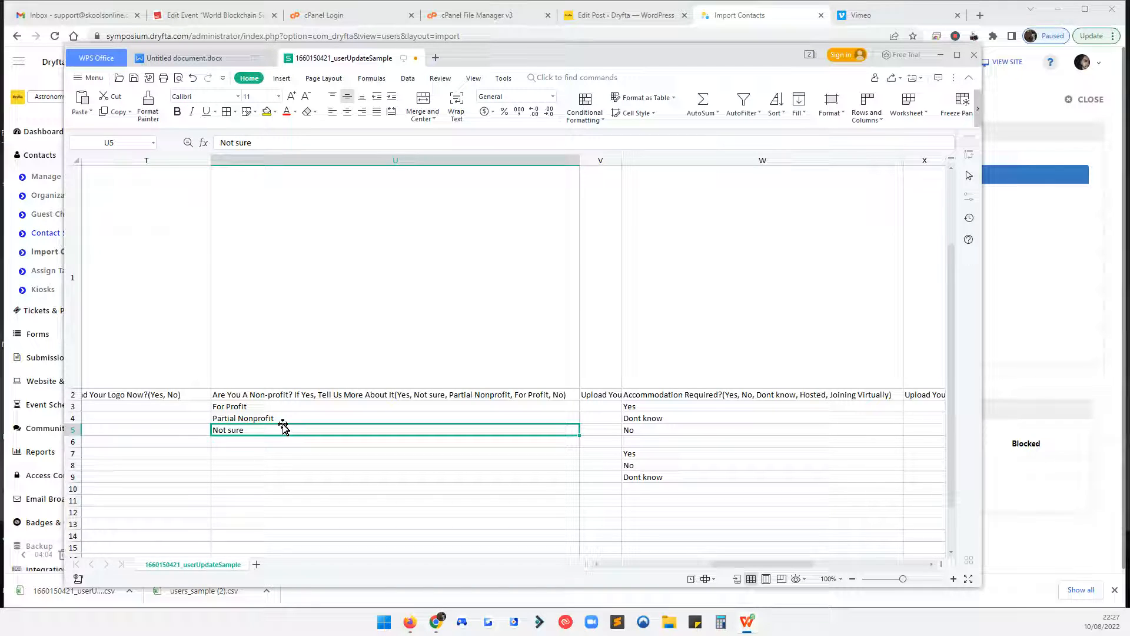
pyautogui.hscroll(-1, 283, 428)
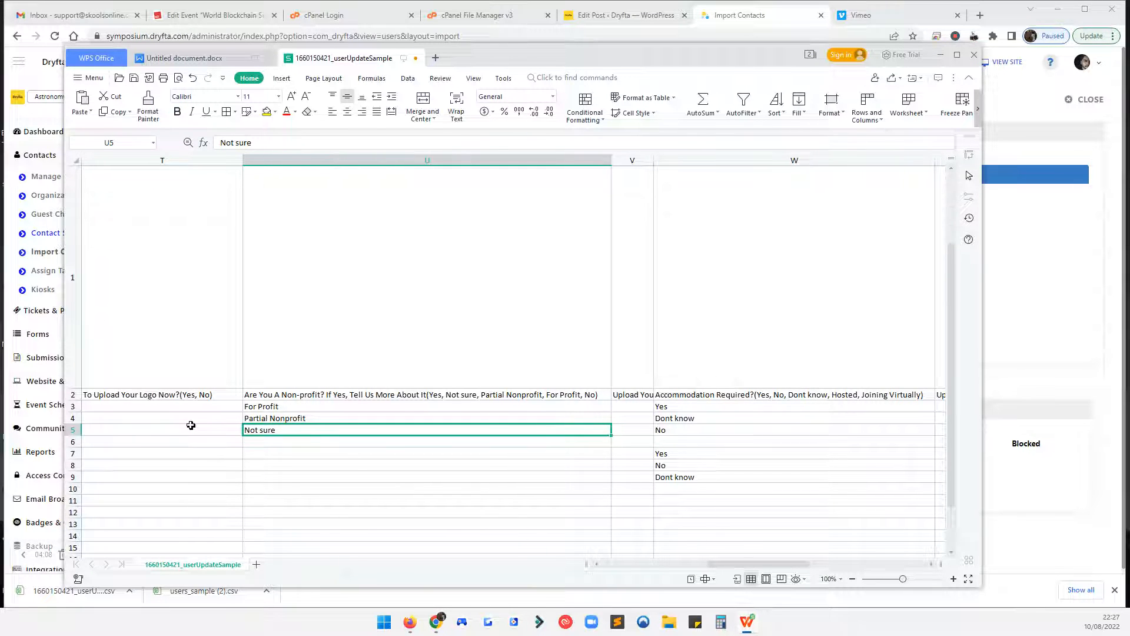
pyautogui.hscroll(-2, 191, 425)
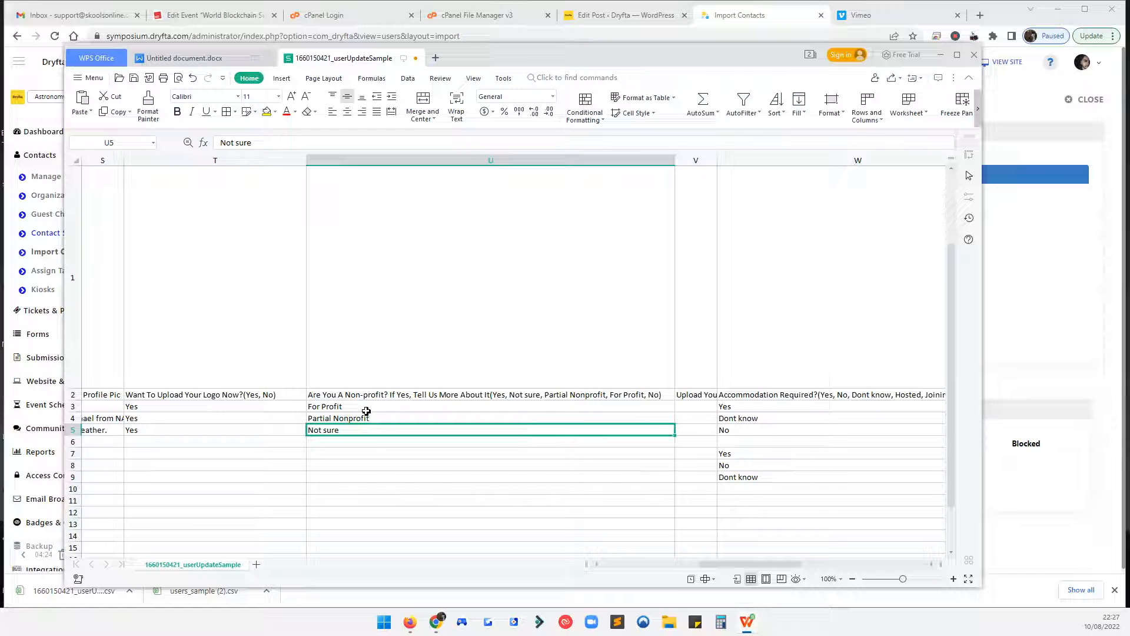
pyautogui.hscroll(-1, 577, 419)
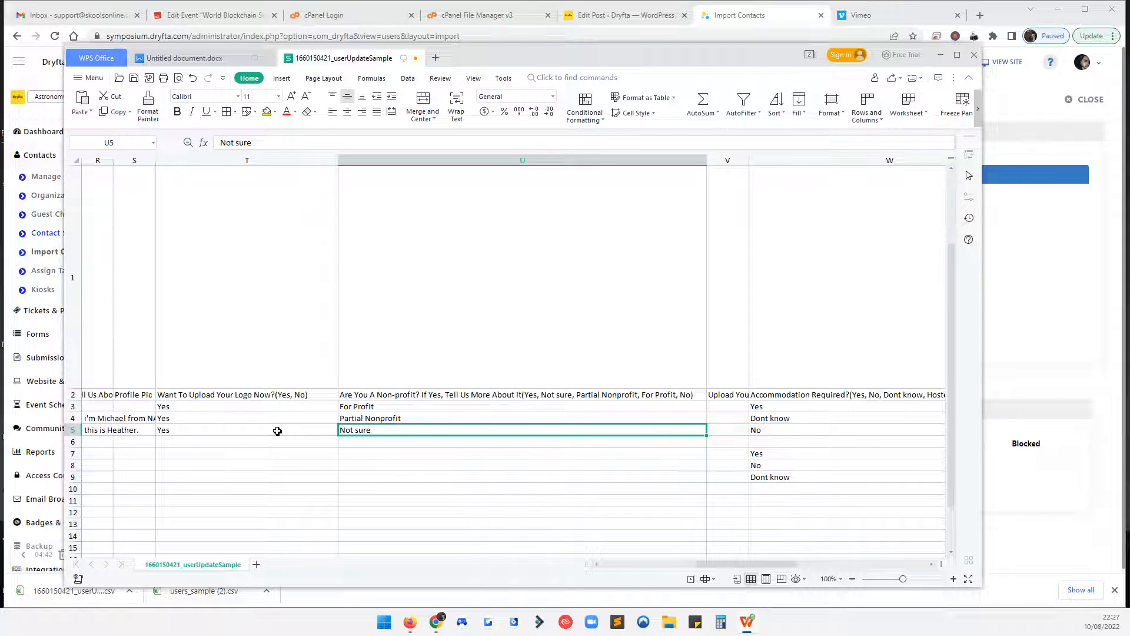
pyautogui.hscroll(-2, 277, 431)
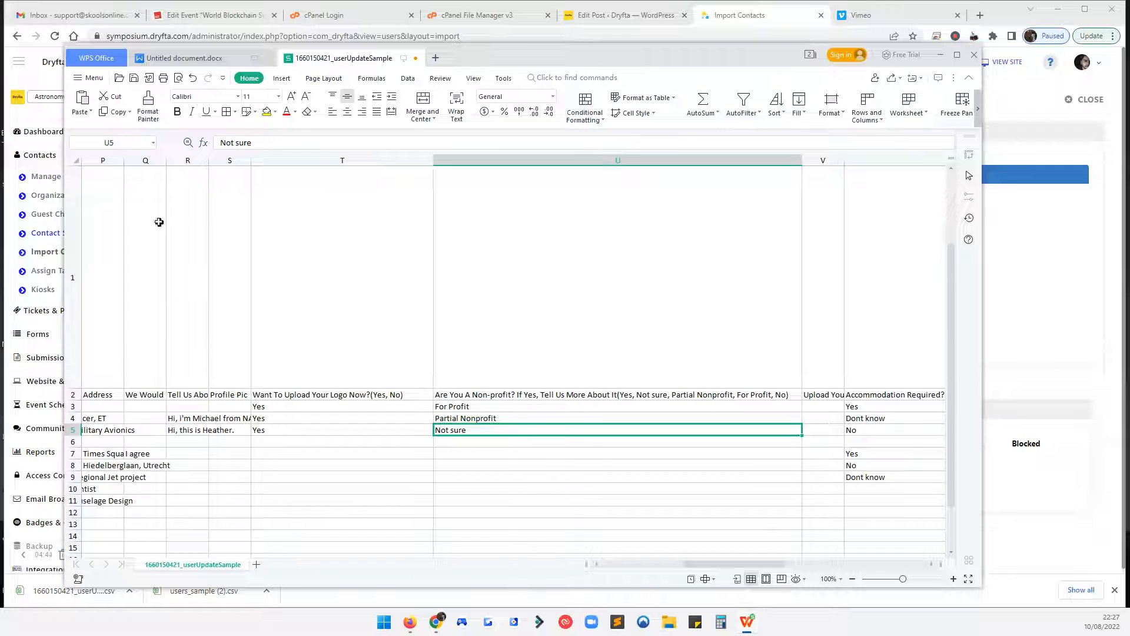
pyautogui.click(89, 78)
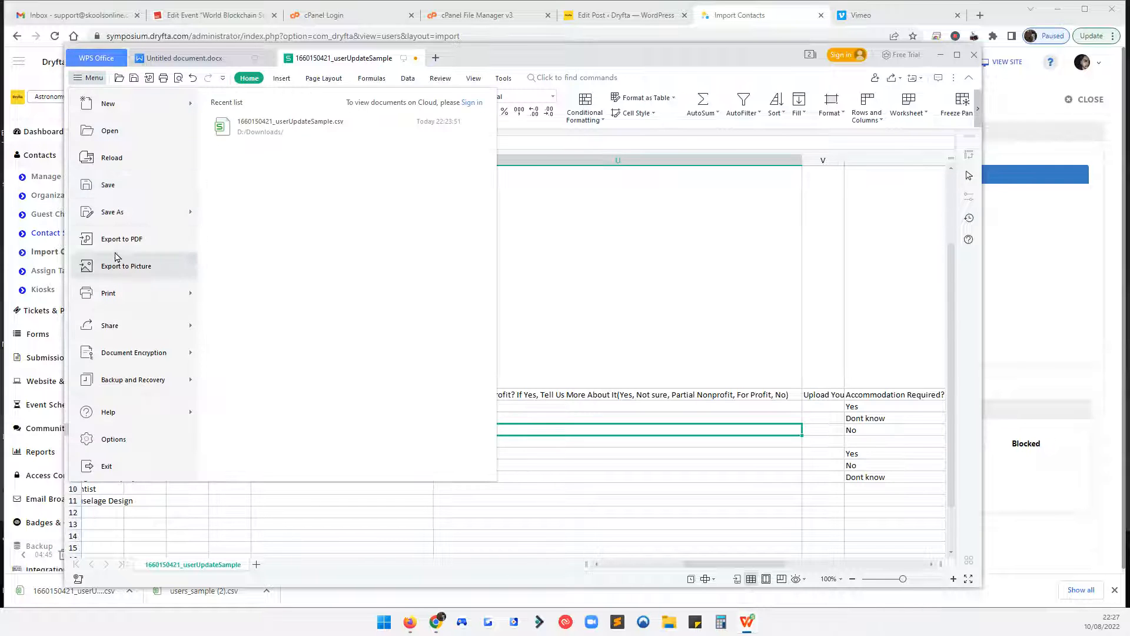
pyautogui.click(134, 212)
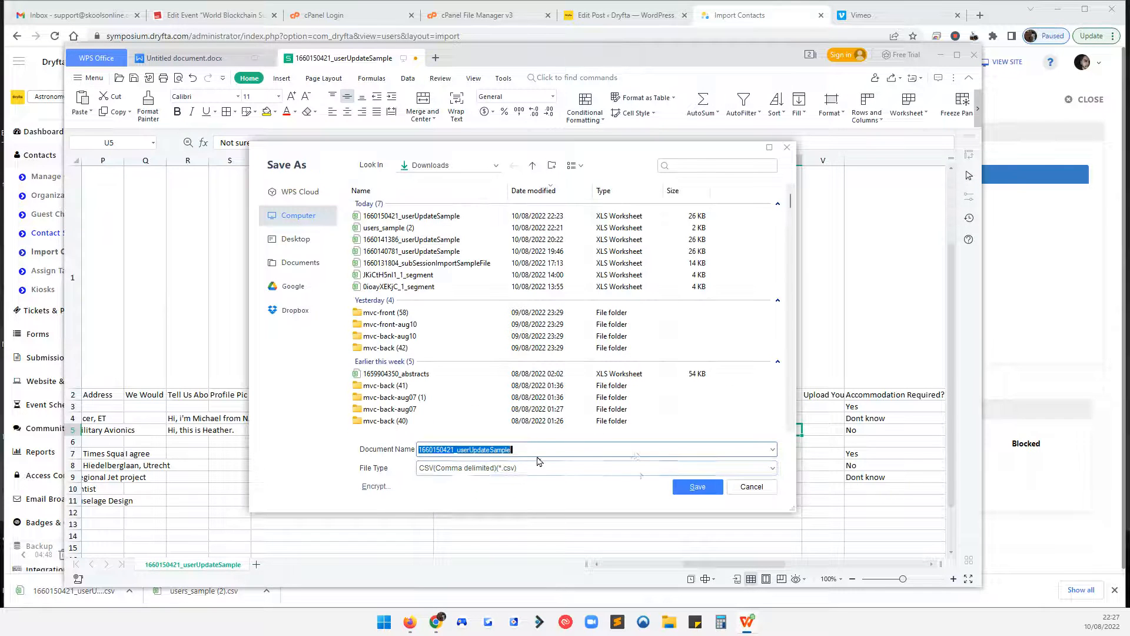
pyautogui.click(697, 487)
pyautogui.click(598, 313)
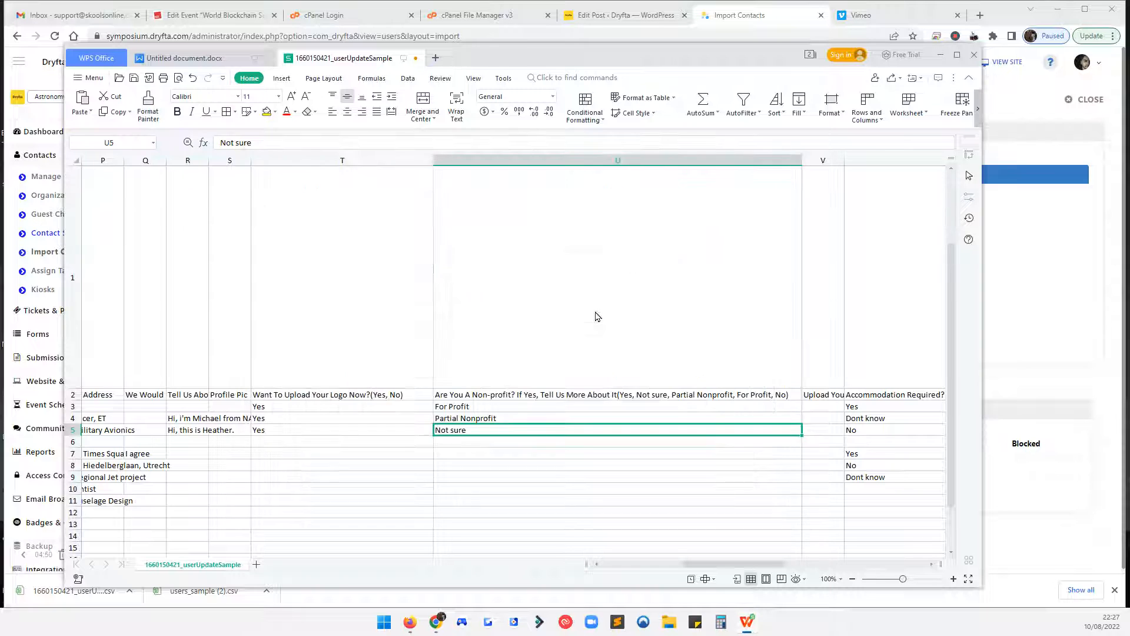
pyautogui.click(558, 367)
pyautogui.hscroll(5, 895, 214)
pyautogui.click(1038, 249)
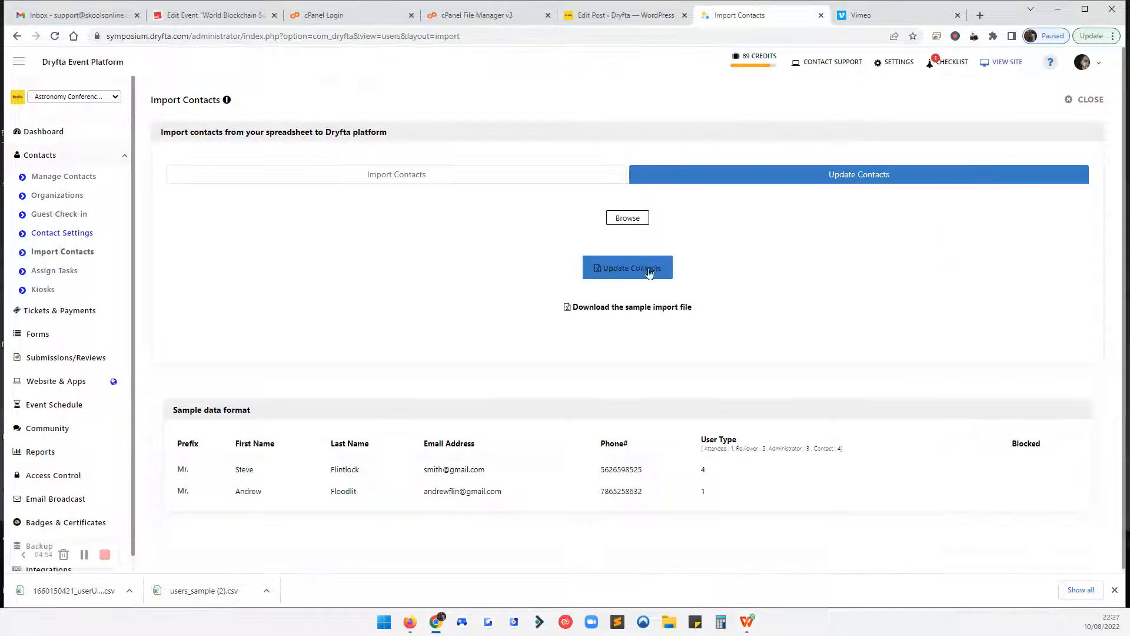
pyautogui.click(635, 218)
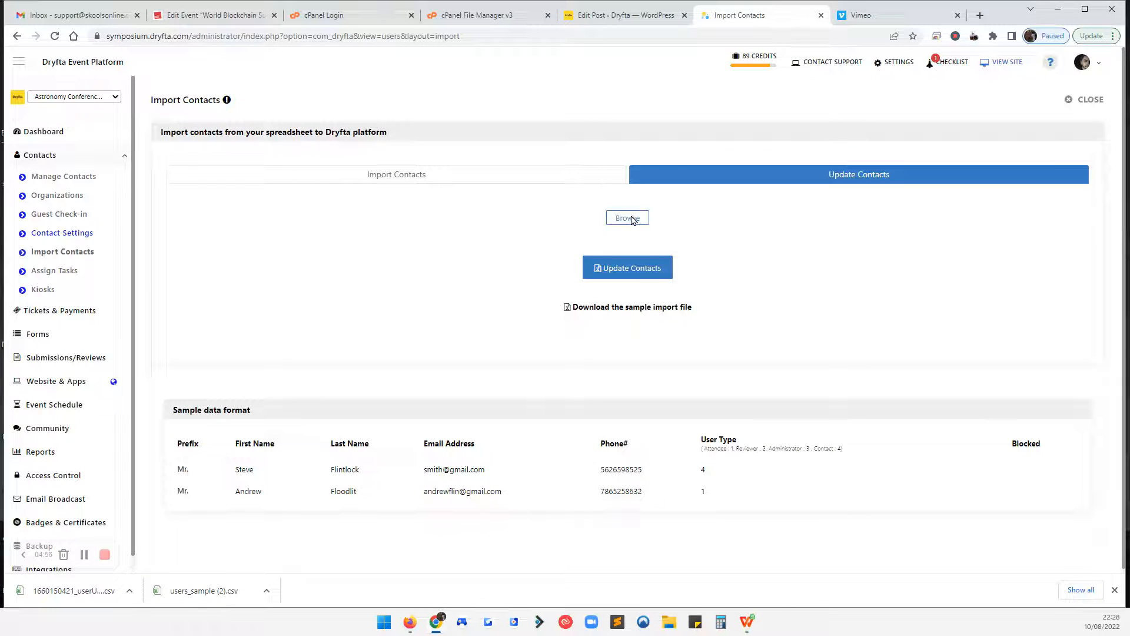
pyautogui.click(152, 115)
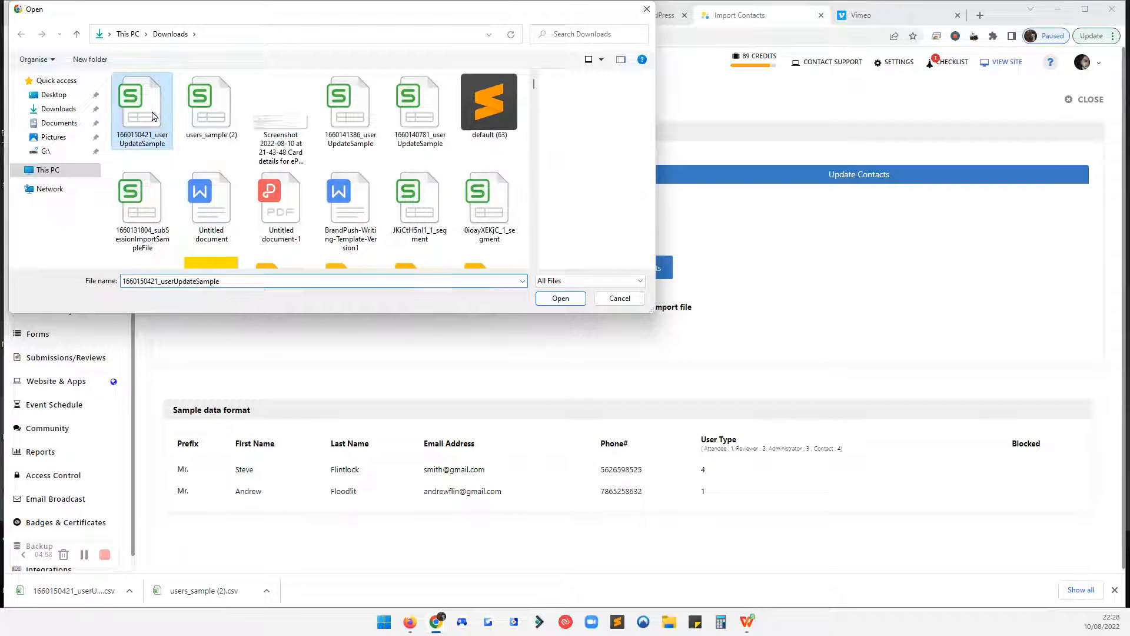
pyautogui.doubleClick(152, 116)
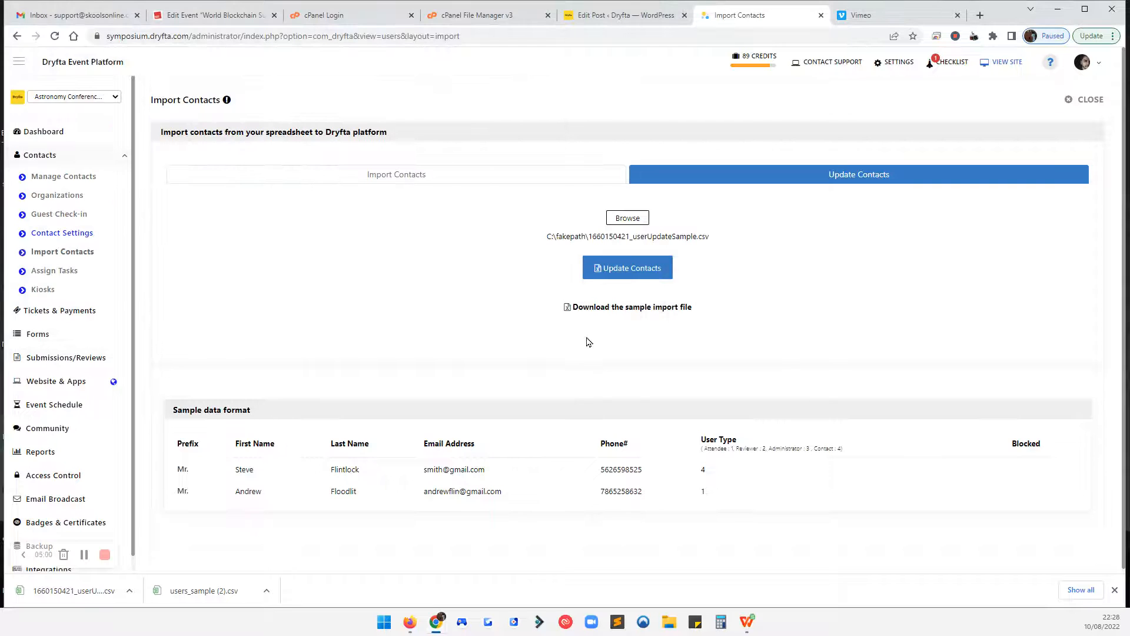
pyautogui.click(624, 268)
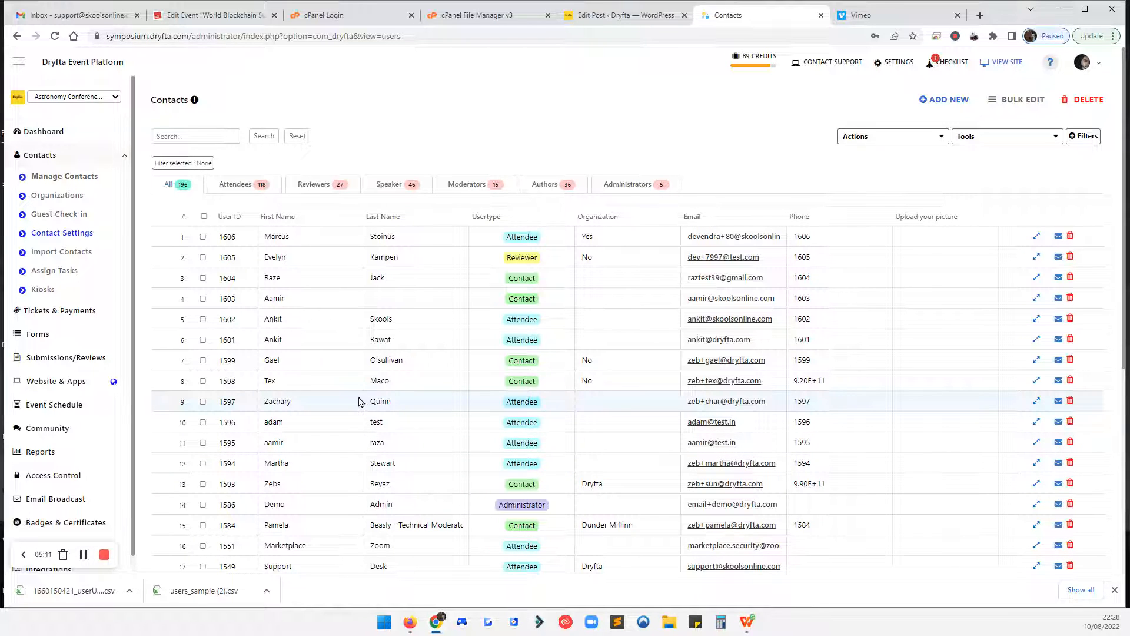
# - Search the contacts for the first name of the contact edited in row 4 and open the United States Air Force reviewer's profile
pyautogui.click(222, 136)
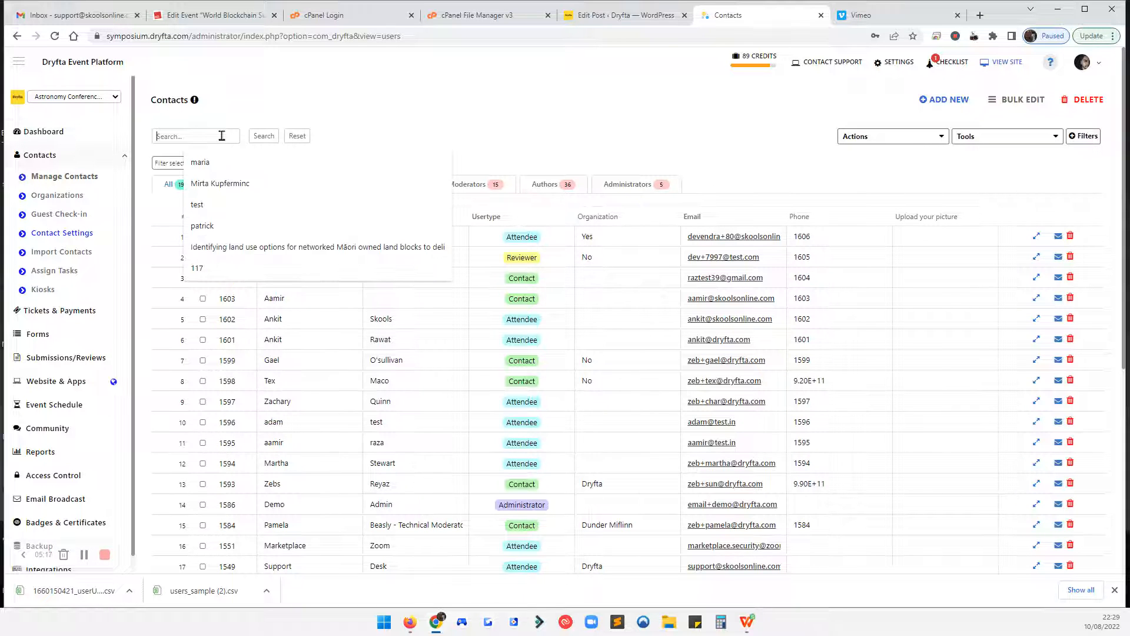
pyautogui.write('michael')
pyautogui.press('Return')
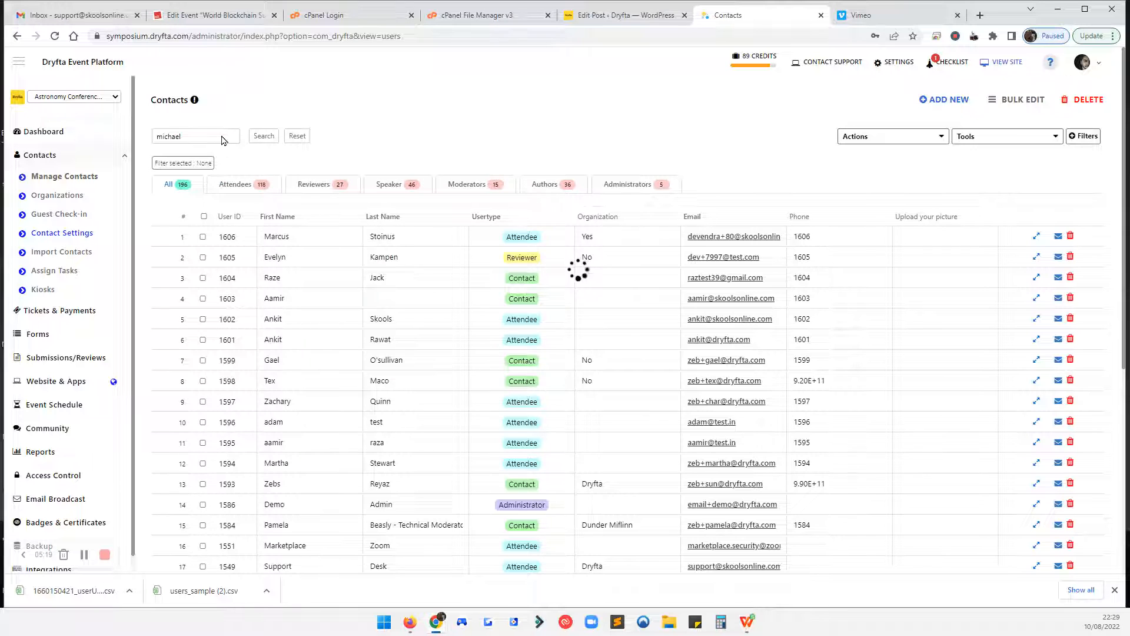
pyautogui.click(1039, 256)
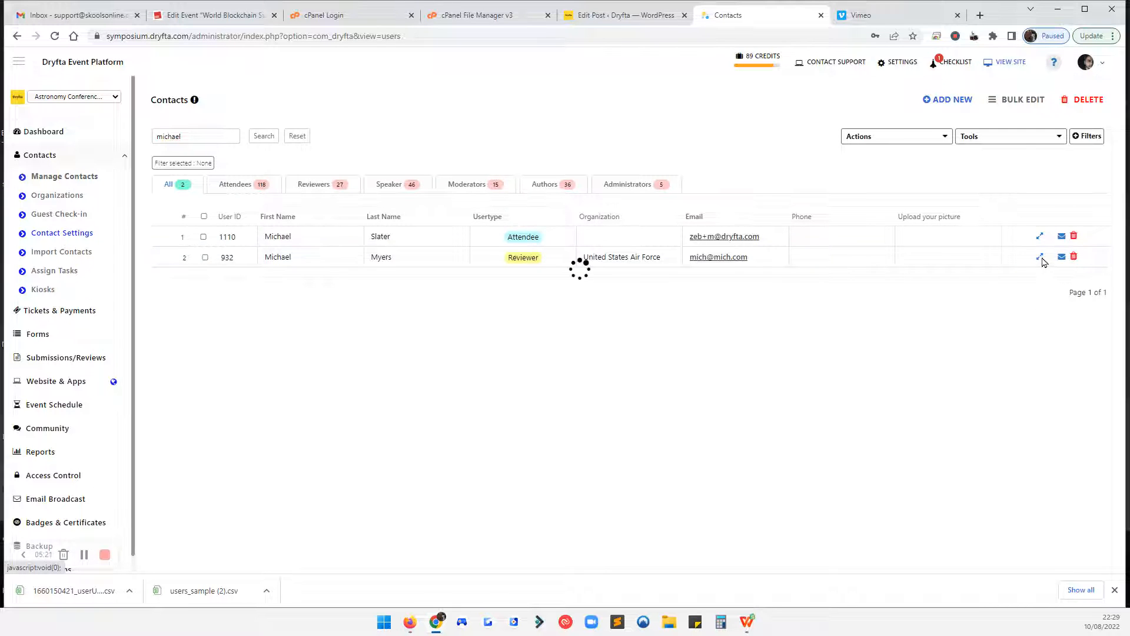
# - Check the self-introduction, non-profit and accommodation answers in the opened contact profile against the spreadsheet edits
pyautogui.scroll(-4, 437, 339)
pyautogui.scroll(-6, 436, 341)
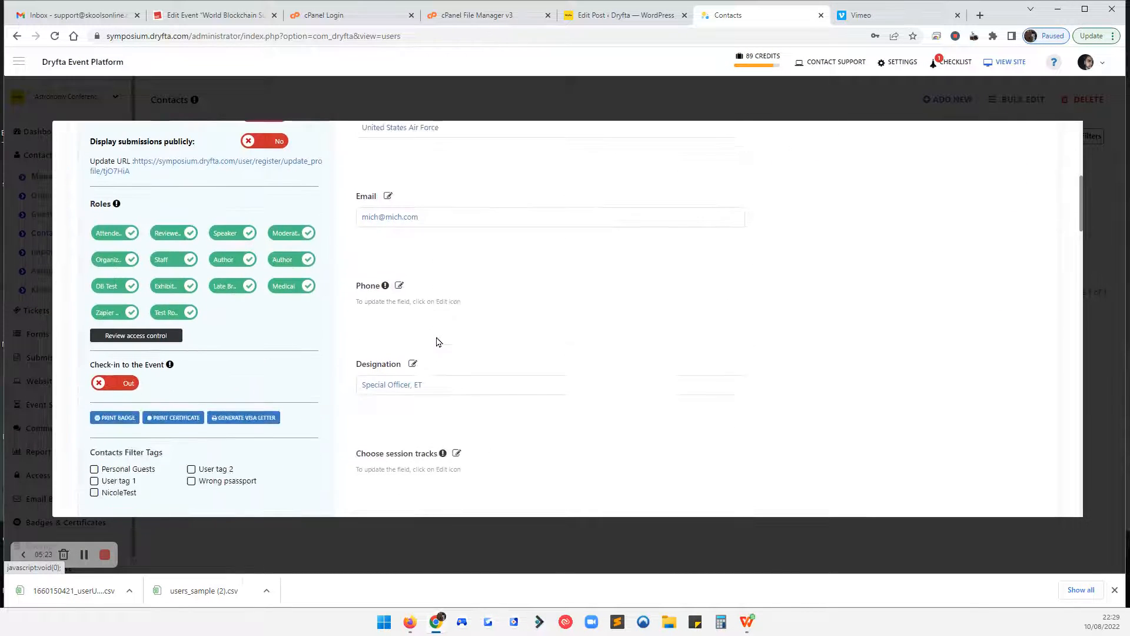
pyautogui.scroll(-5, 437, 342)
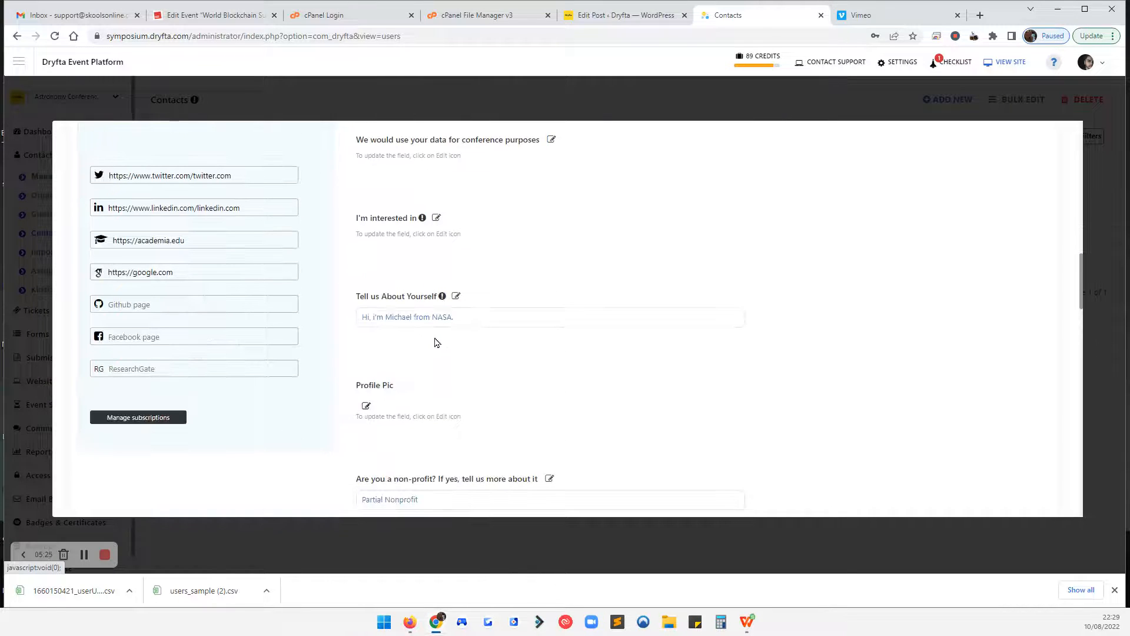
pyautogui.tripleClick(404, 318)
pyautogui.click(453, 338)
pyautogui.scroll(-4, 453, 338)
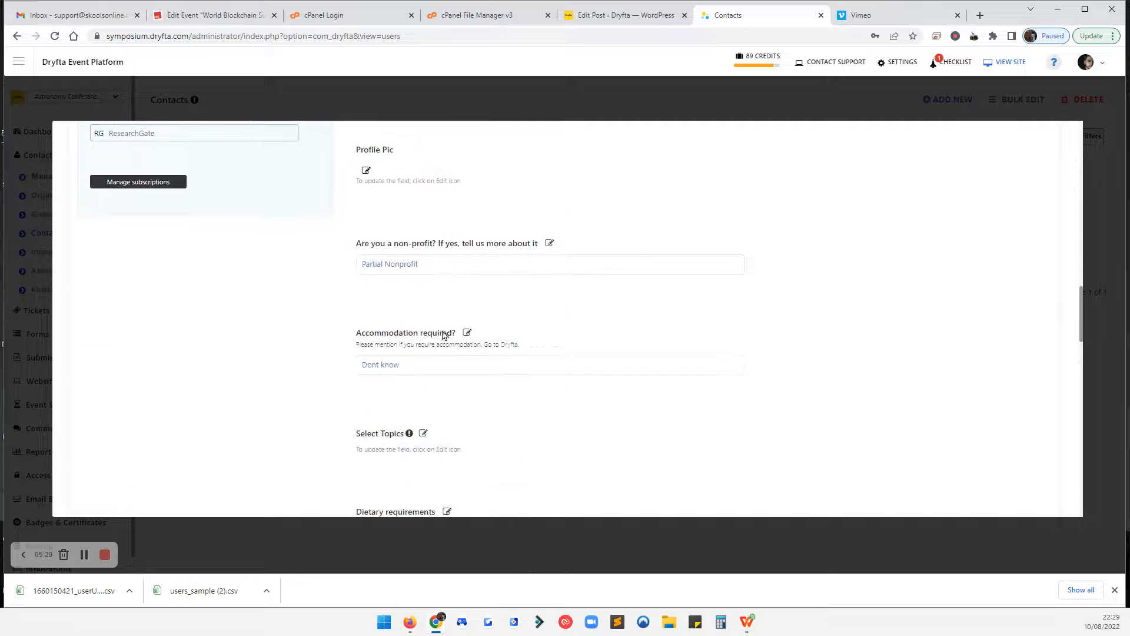
# - Show the answer options of the non-profit and accommodation questions in the open profile, review the remaining fields and close the profile
pyautogui.tripleClick(409, 265)
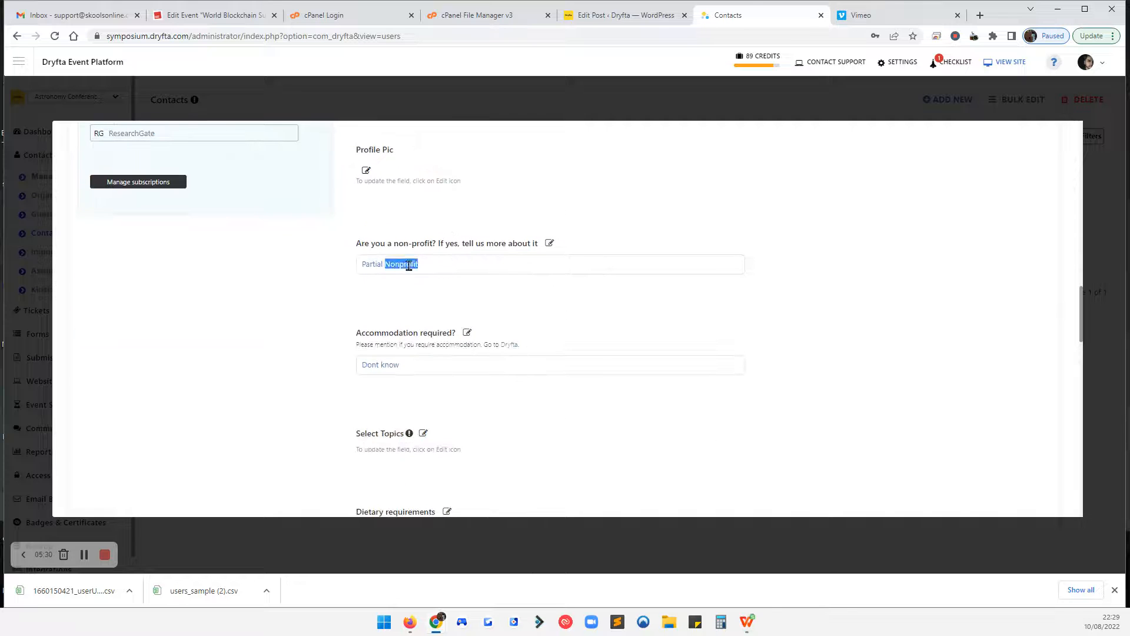
pyautogui.click(549, 243)
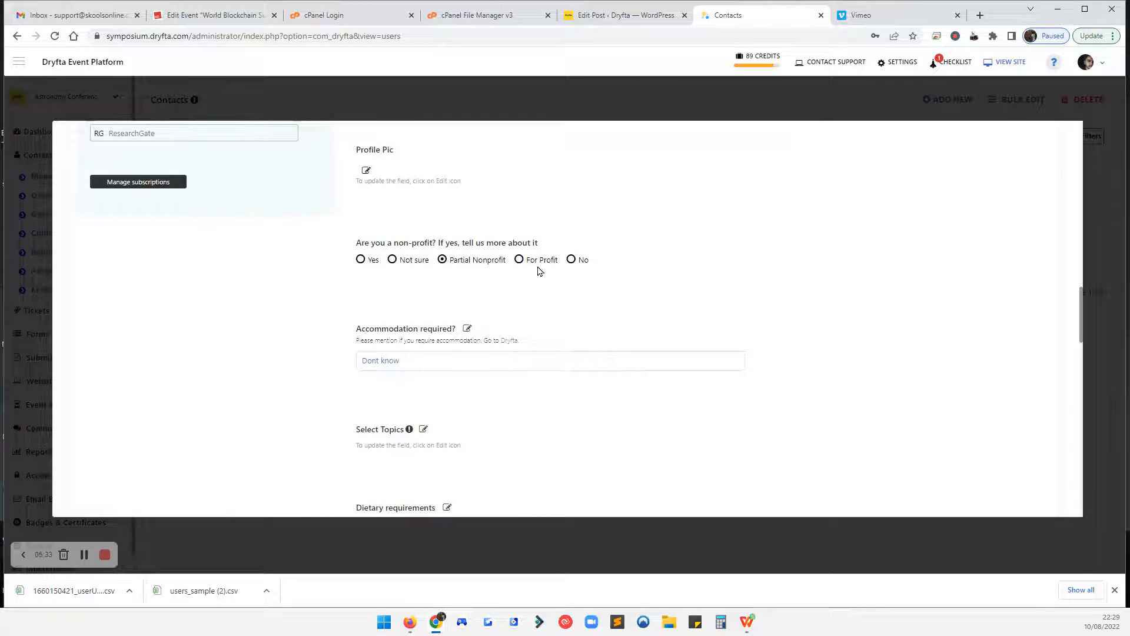
pyautogui.click(467, 329)
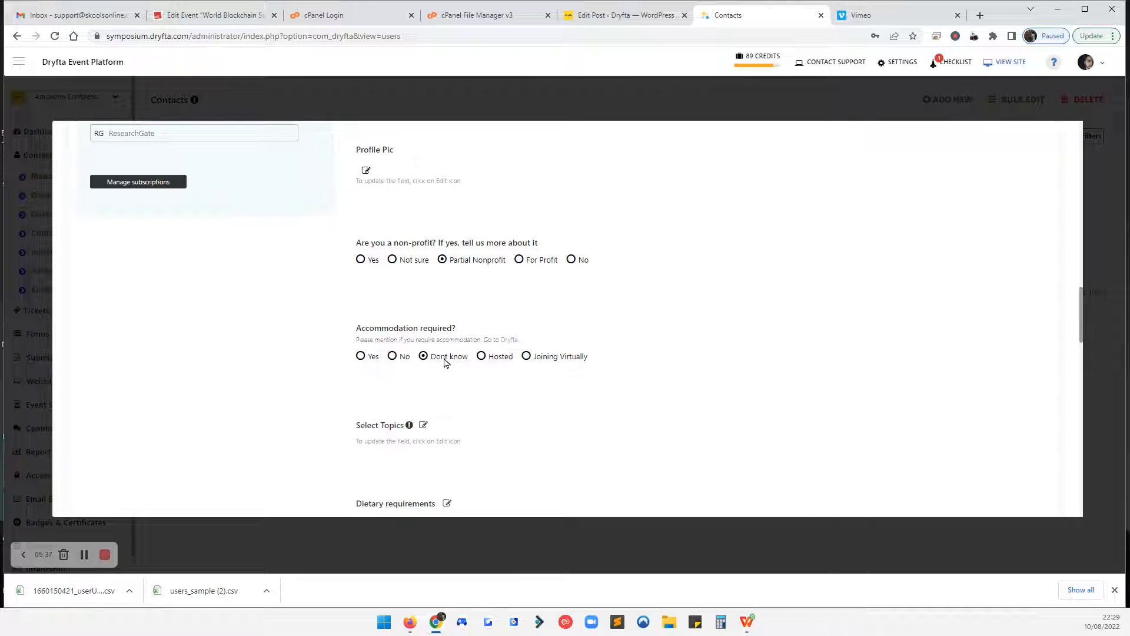
pyautogui.scroll(-10, 530, 362)
pyautogui.scroll(11, 832, 340)
pyautogui.scroll(18, 995, 279)
pyautogui.click(1061, 147)
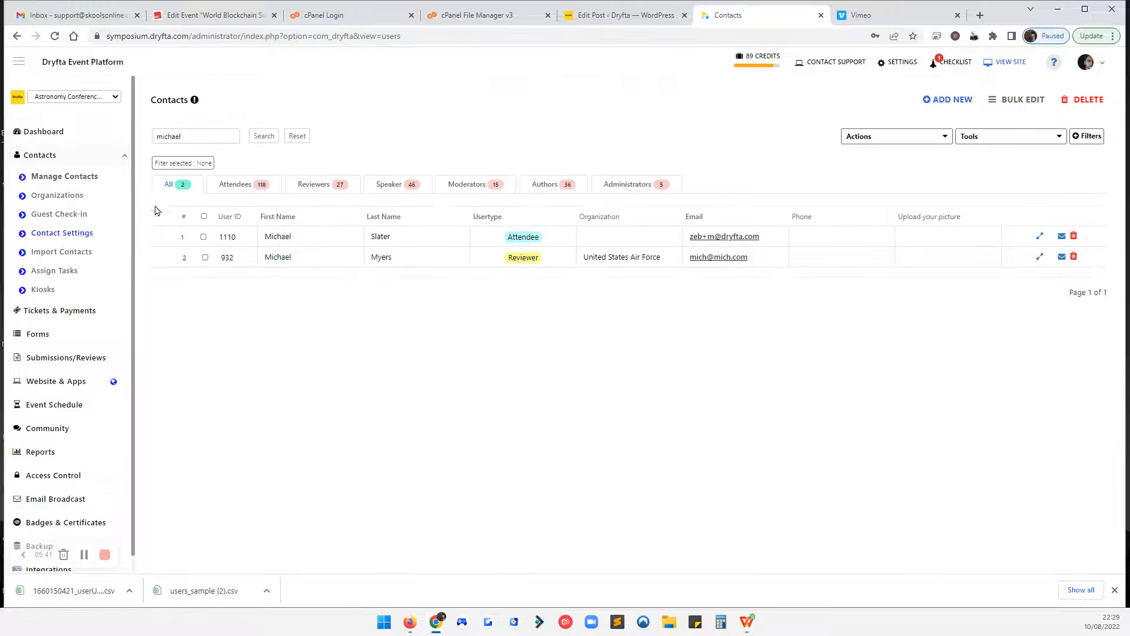
# - Search the contacts for the other updated contact's first name and open the Lockheed Martin reviewer's profile
pyautogui.doubleClick(194, 136)
pyautogui.write('heather')
pyautogui.click(264, 136)
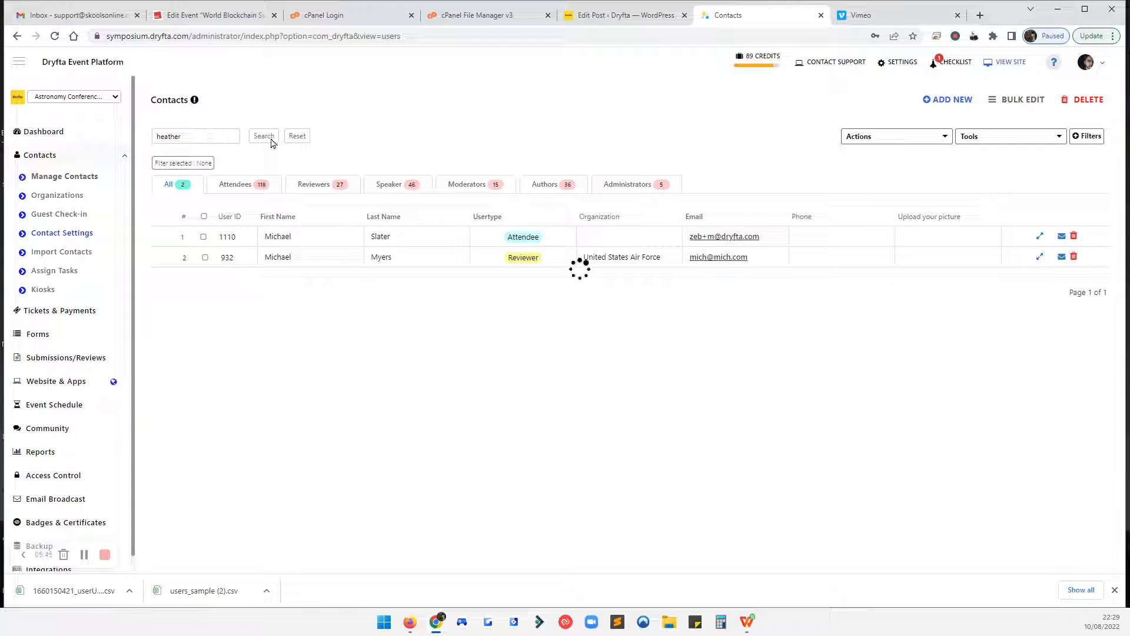
pyautogui.click(1040, 236)
# - Check the self-introduction, non-profit and accommodation answers in the Lockheed Martin reviewer's profile, showing the non-profit answer options, and close it
pyautogui.scroll(-9, 479, 354)
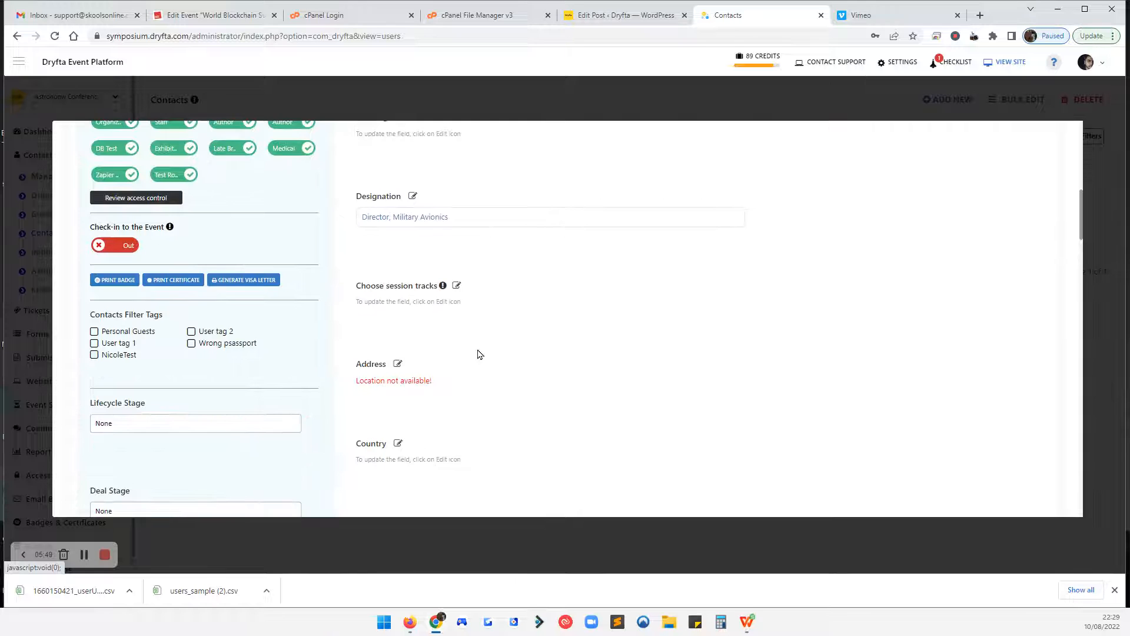
pyautogui.scroll(2, 479, 355)
pyautogui.scroll(-10, 480, 355)
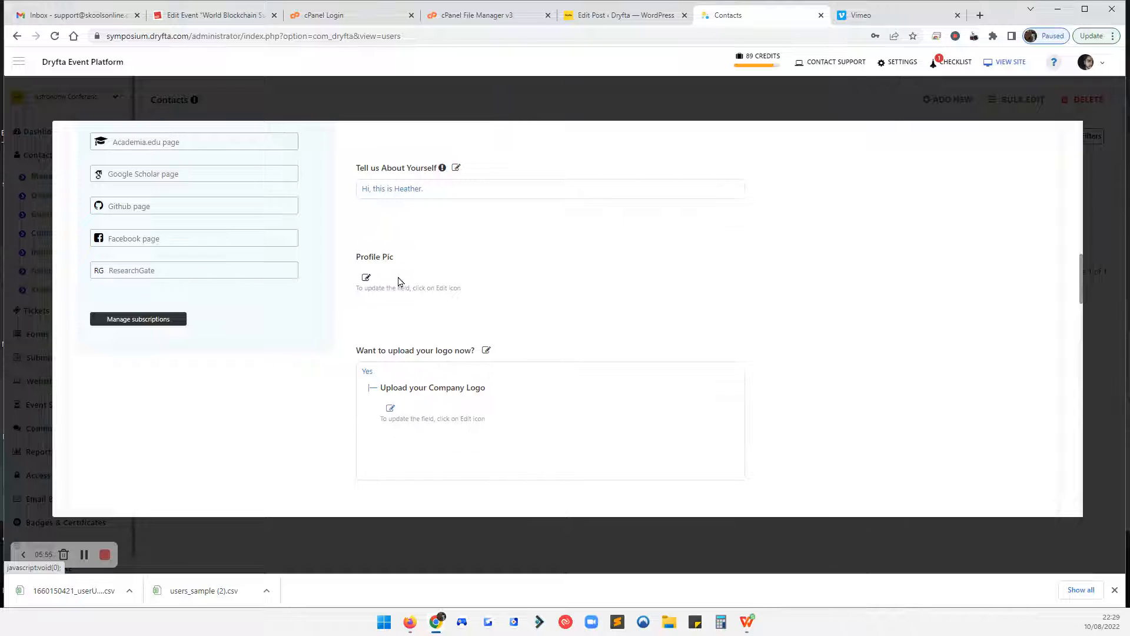
pyautogui.scroll(-5, 398, 281)
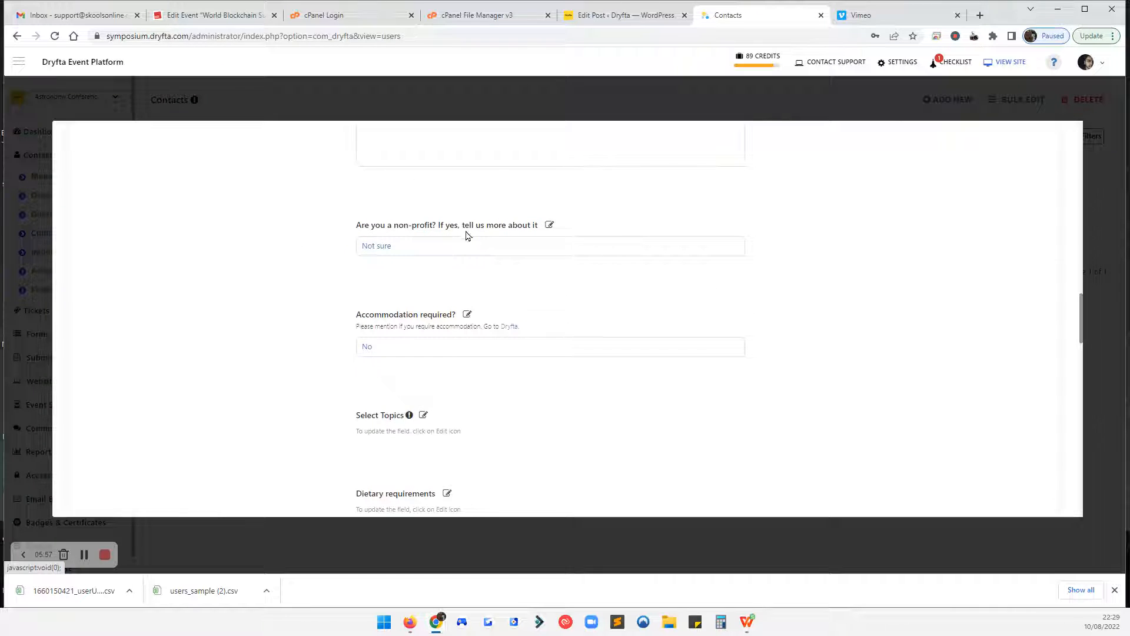
pyautogui.click(549, 224)
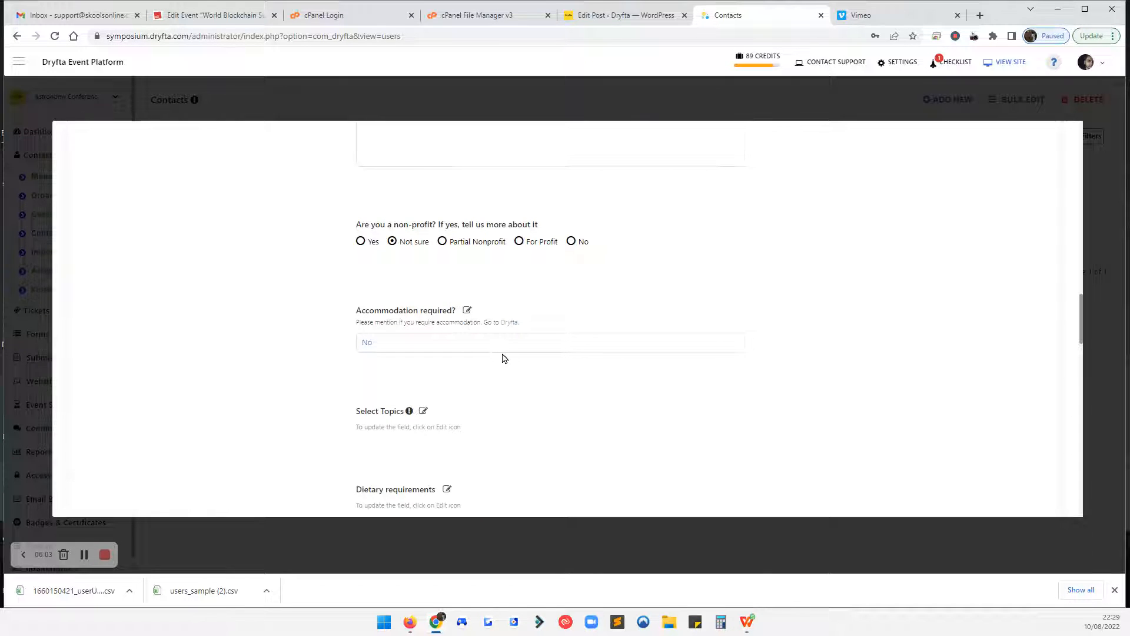
pyautogui.scroll(-5, 503, 356)
pyautogui.scroll(-5, 512, 354)
pyautogui.scroll(15, 714, 318)
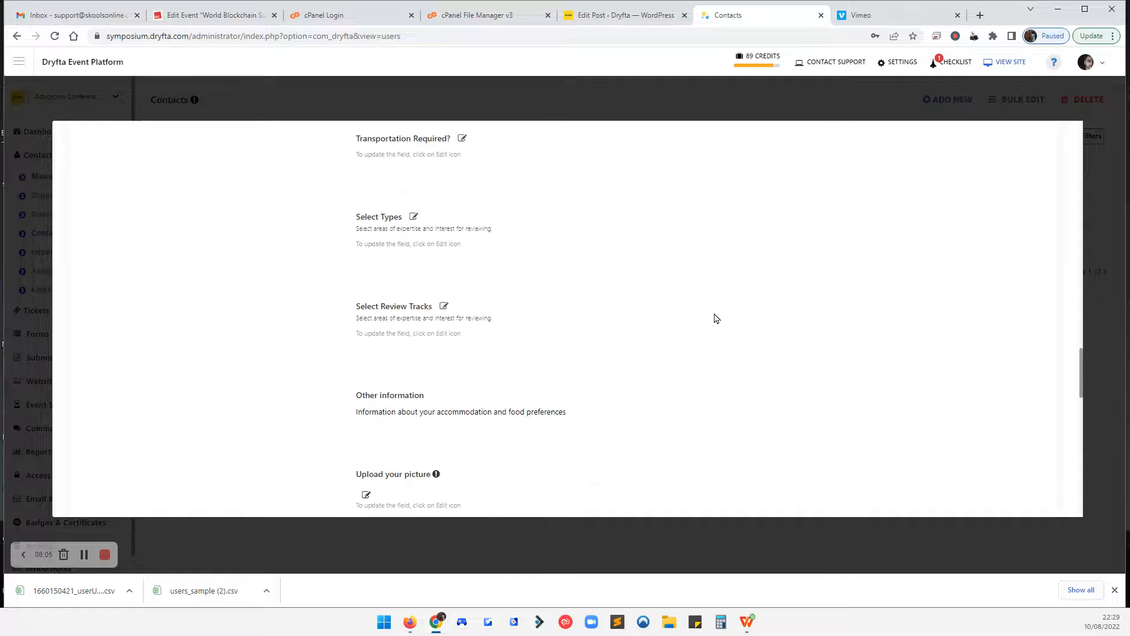
pyautogui.click(1056, 143)
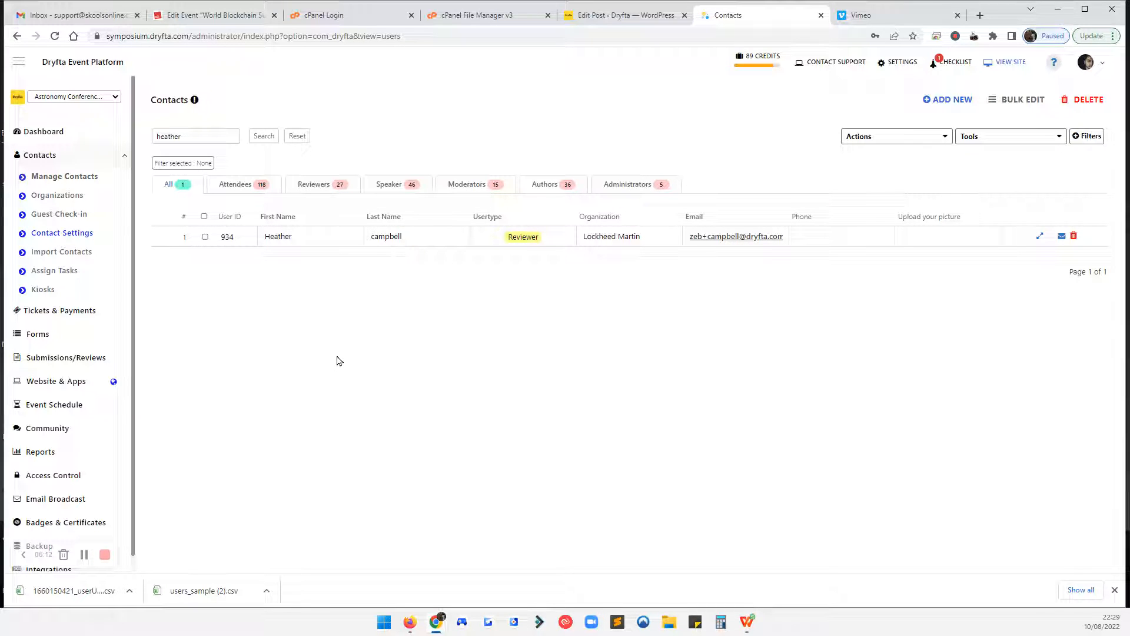
# - Reset the contact search, filter the list to attendees and select all contacts on the page
pyautogui.click(296, 138)
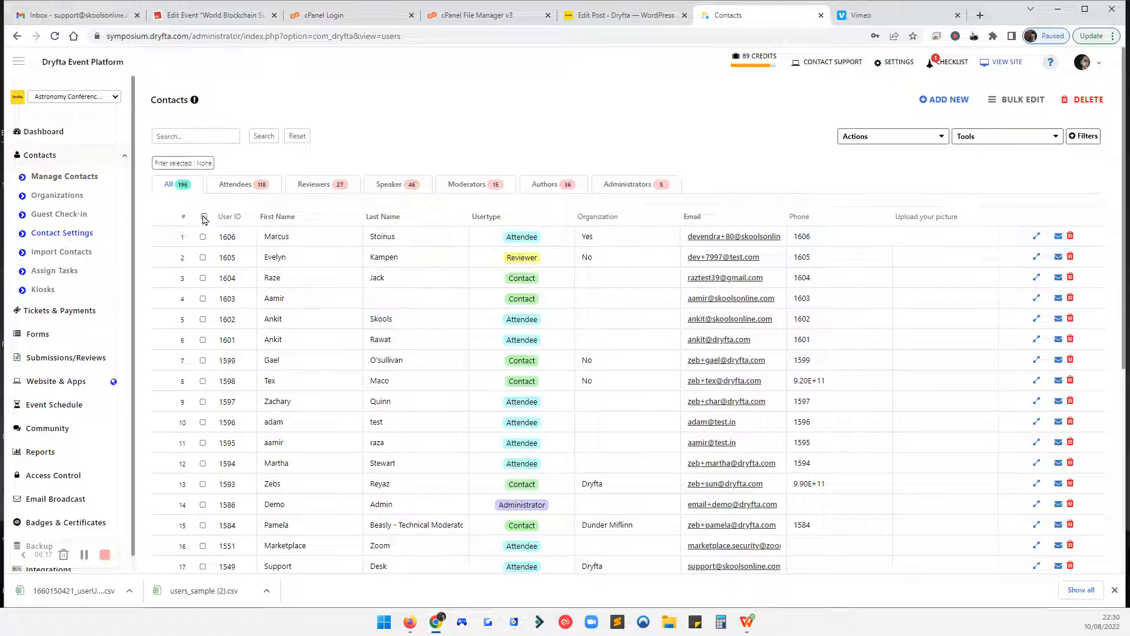
pyautogui.click(236, 185)
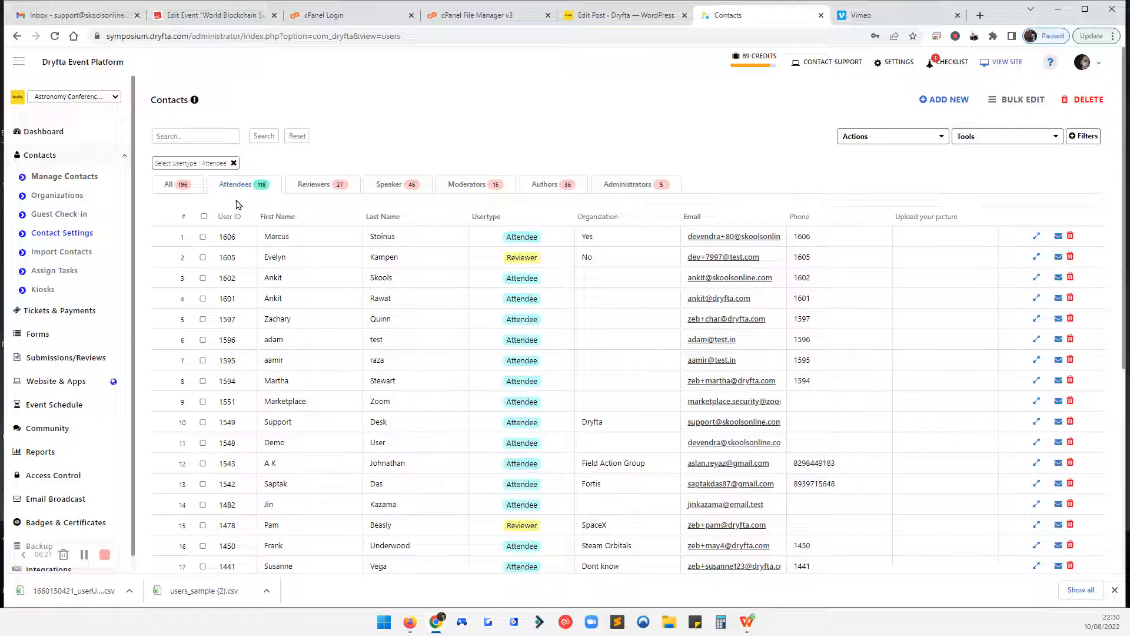
pyautogui.click(204, 216)
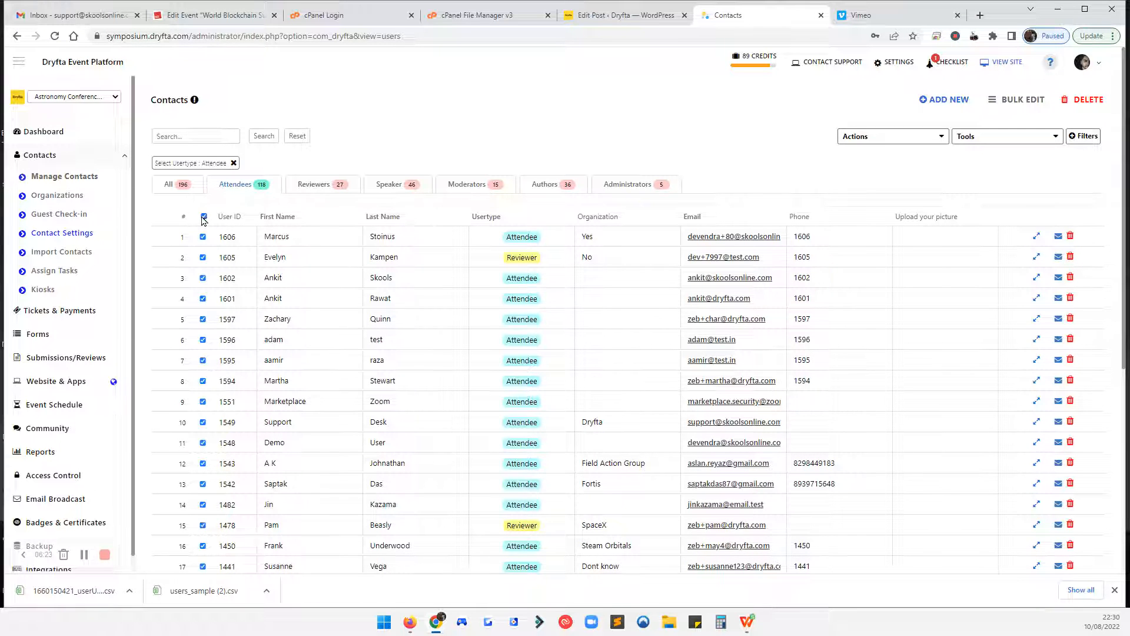
pyautogui.scroll(-5, 262, 300)
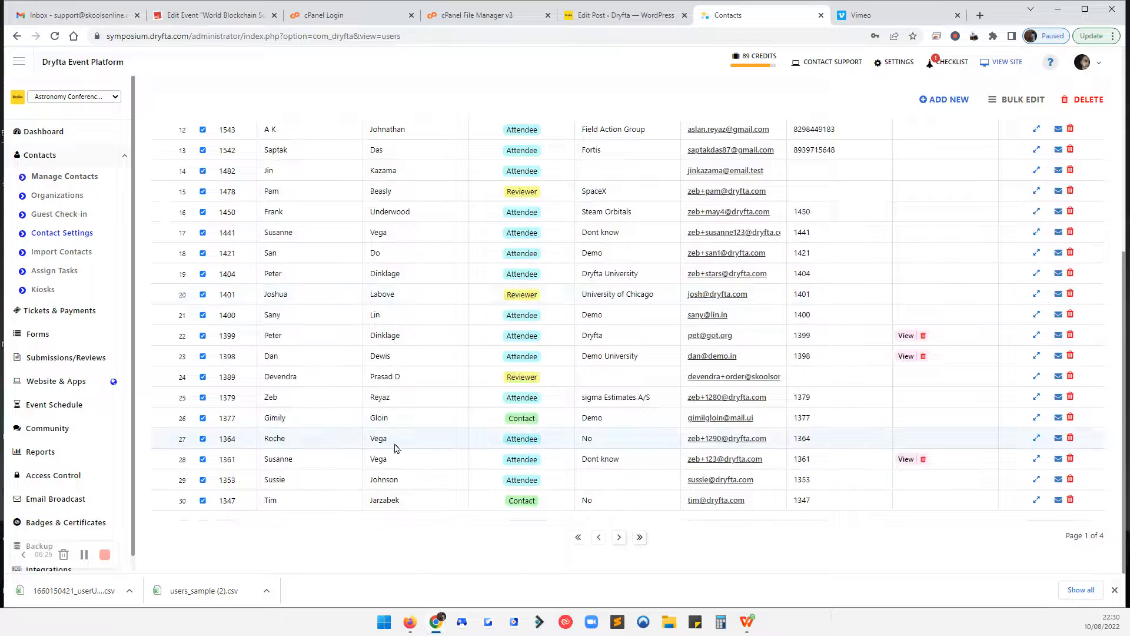
pyautogui.scroll(5, 376, 445)
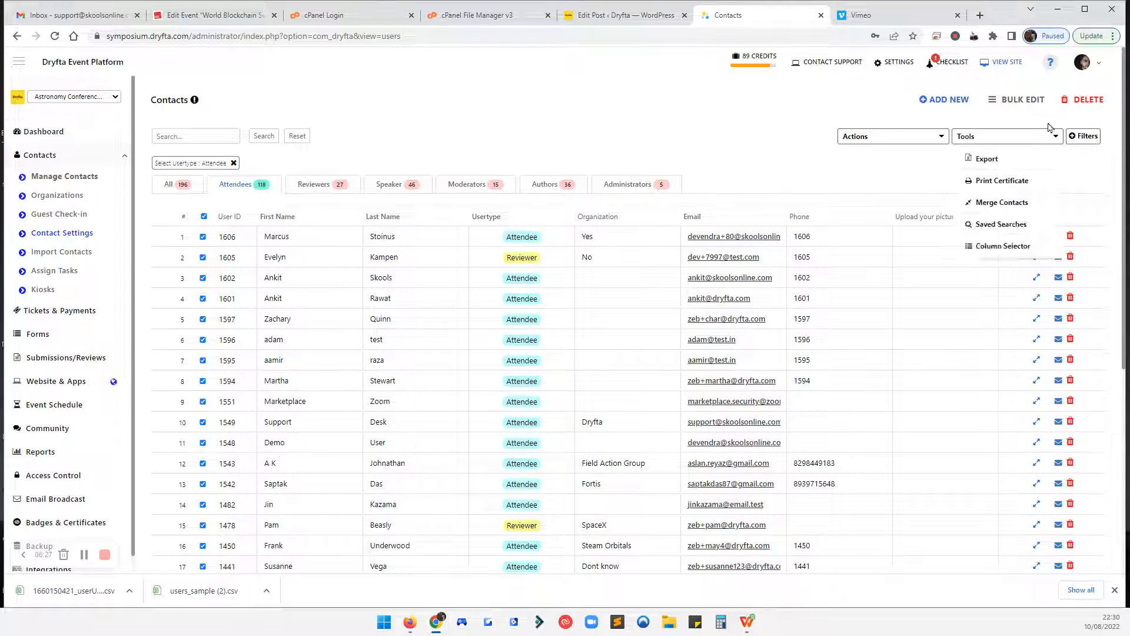
# - Open Bulk Edit for the selected attendees, examine the list of editable fields and close it without saving
pyautogui.click(1017, 100)
pyautogui.click(525, 259)
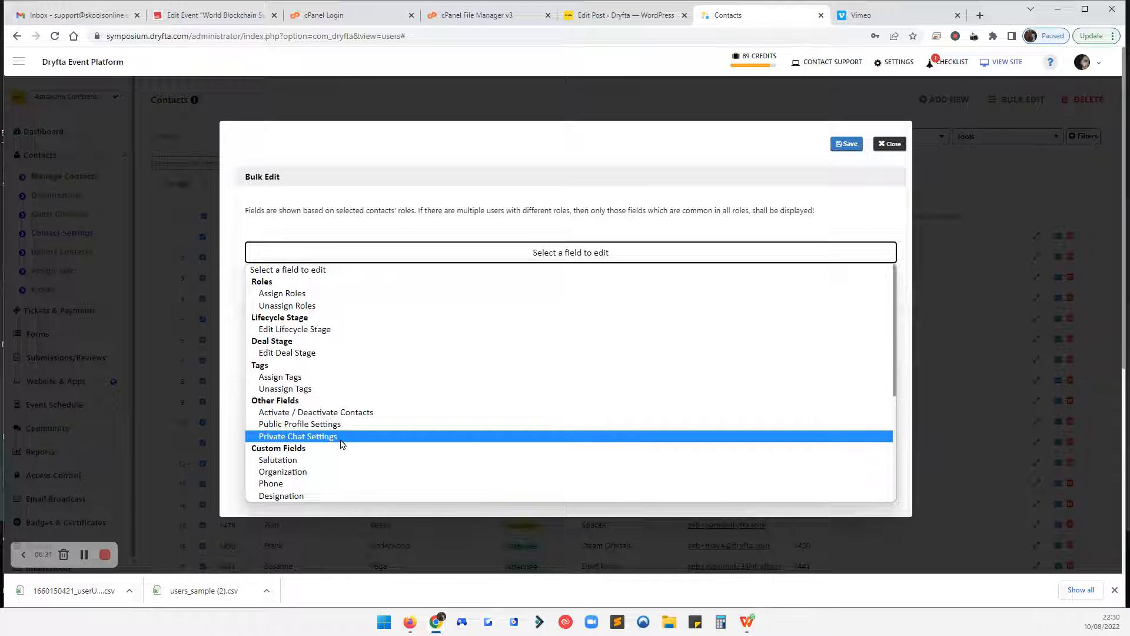
pyautogui.click(630, 164)
pyautogui.click(889, 144)
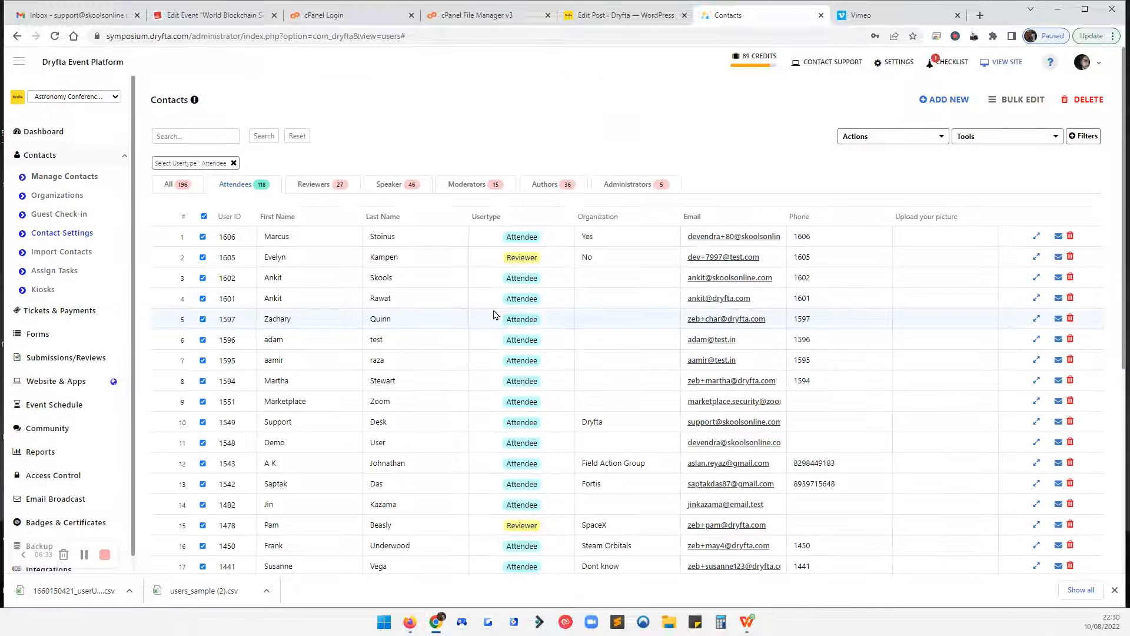
# - Open the profile of the first attendee in the list, look through its detail fields and close it
pyautogui.click(1039, 237)
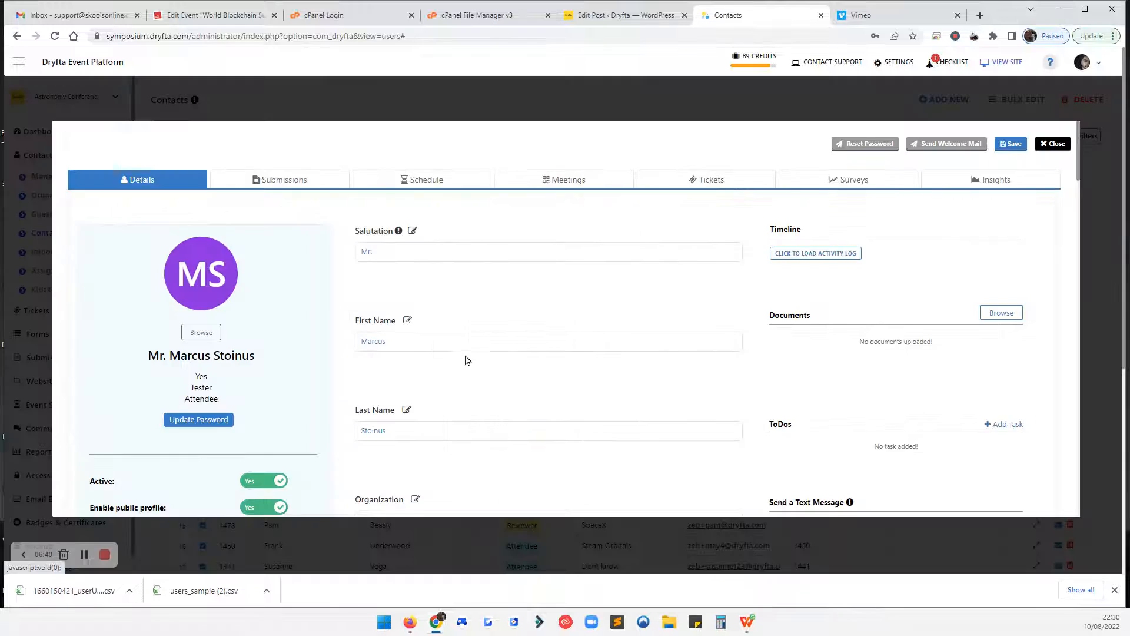
pyautogui.scroll(-10, 530, 365)
pyautogui.scroll(10, 600, 369)
pyautogui.click(1053, 144)
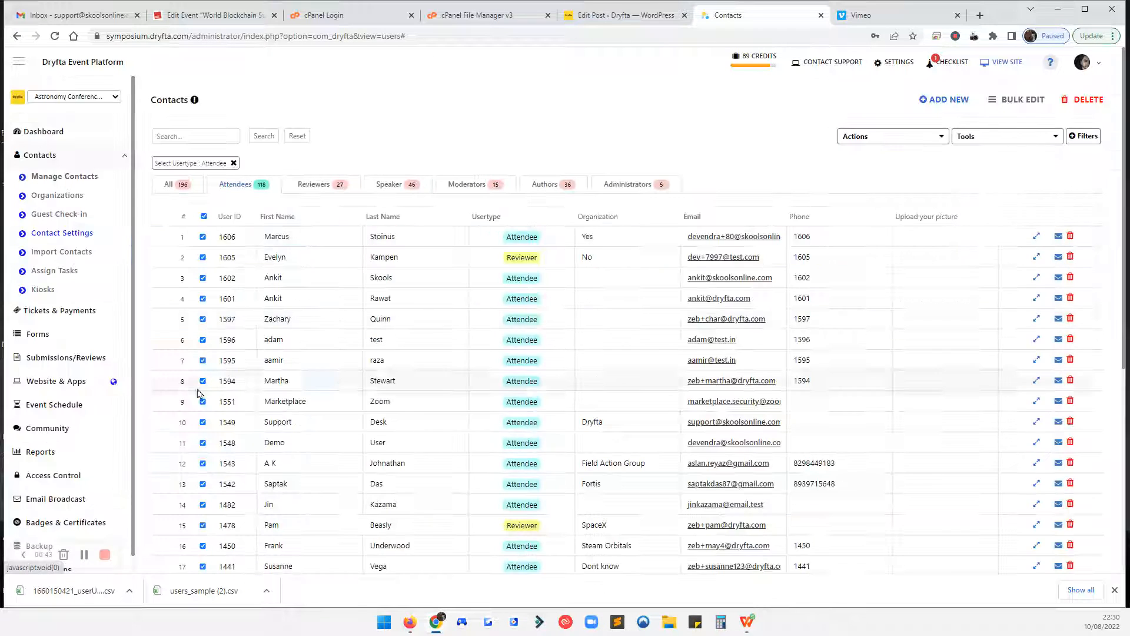